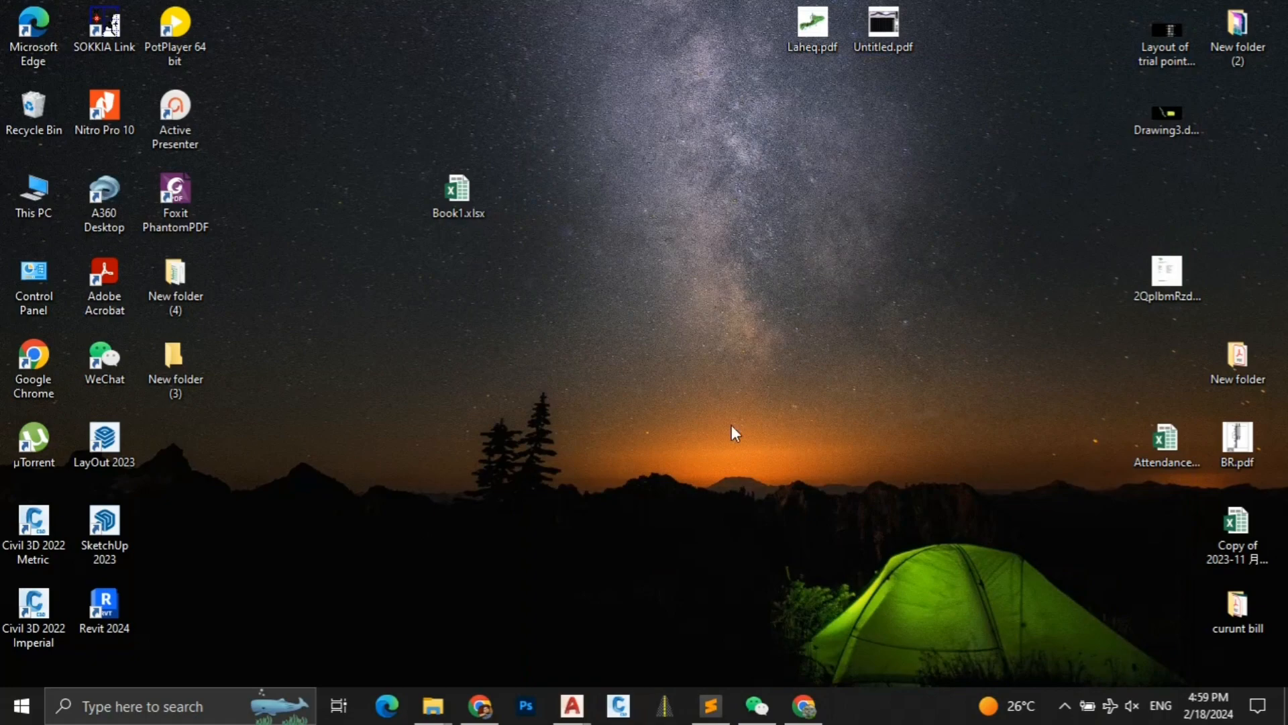
Step: Switch to Civil 3D and start a new blank drawing
click(572, 705)
click(513, 630)
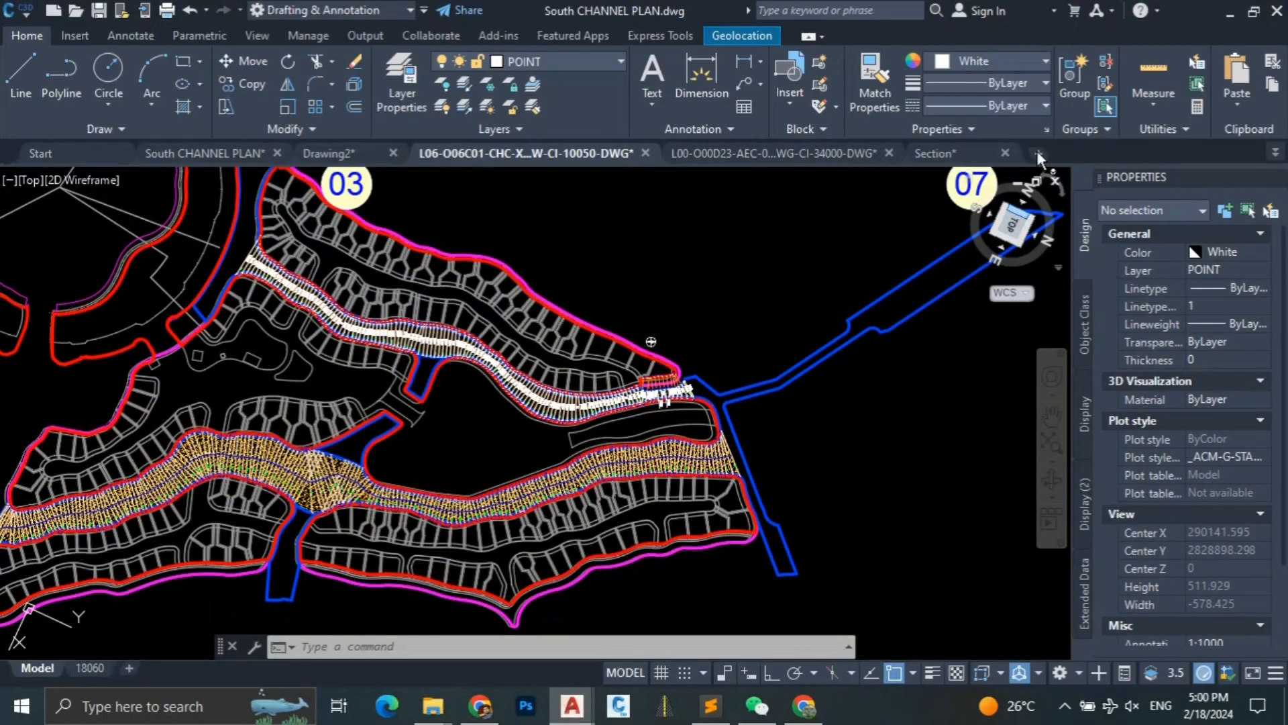
click(1038, 157)
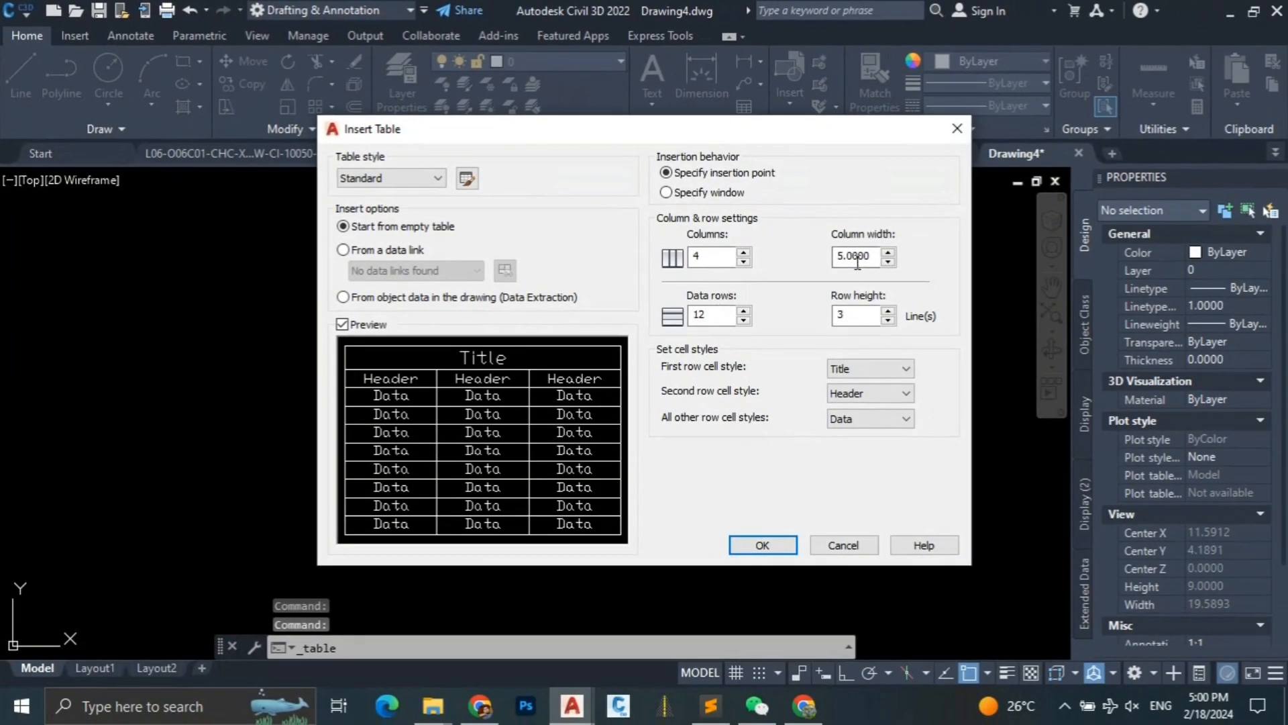
Step: Insert an empty table with 4 columns of width 5, 12 data rows and a row height of 3 lines
click(856, 261)
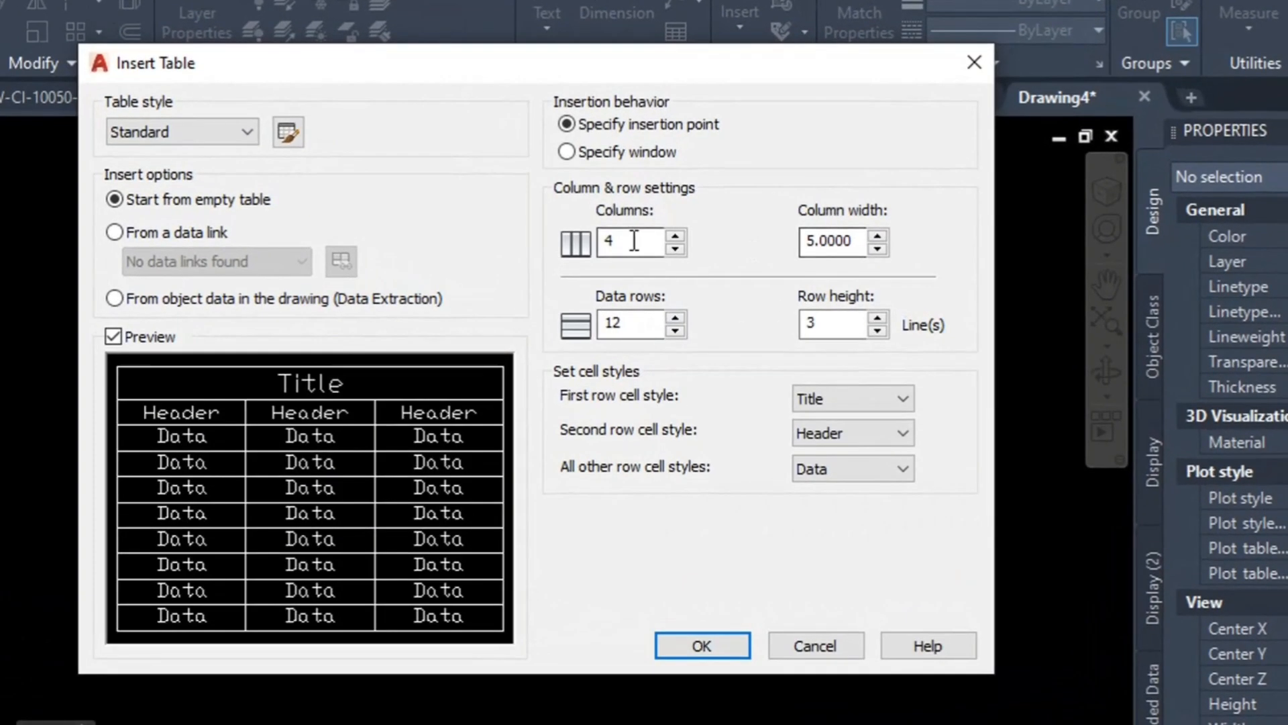
click(634, 328)
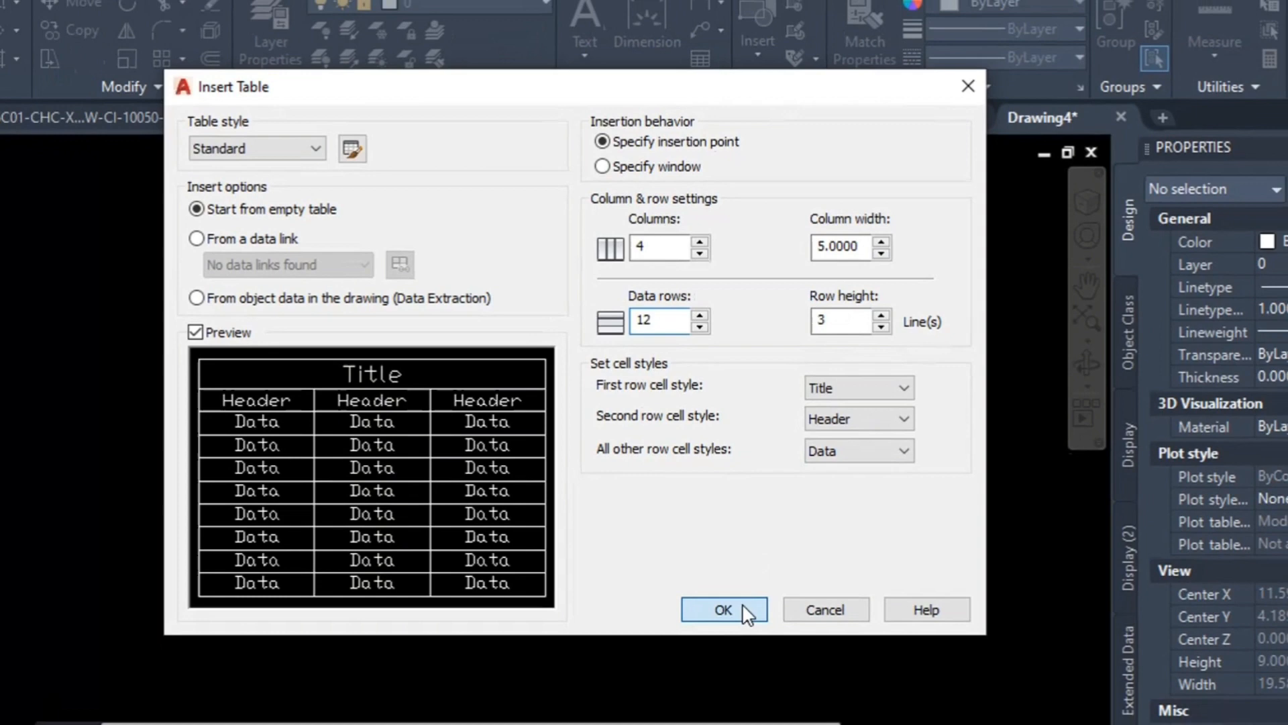
click(725, 643)
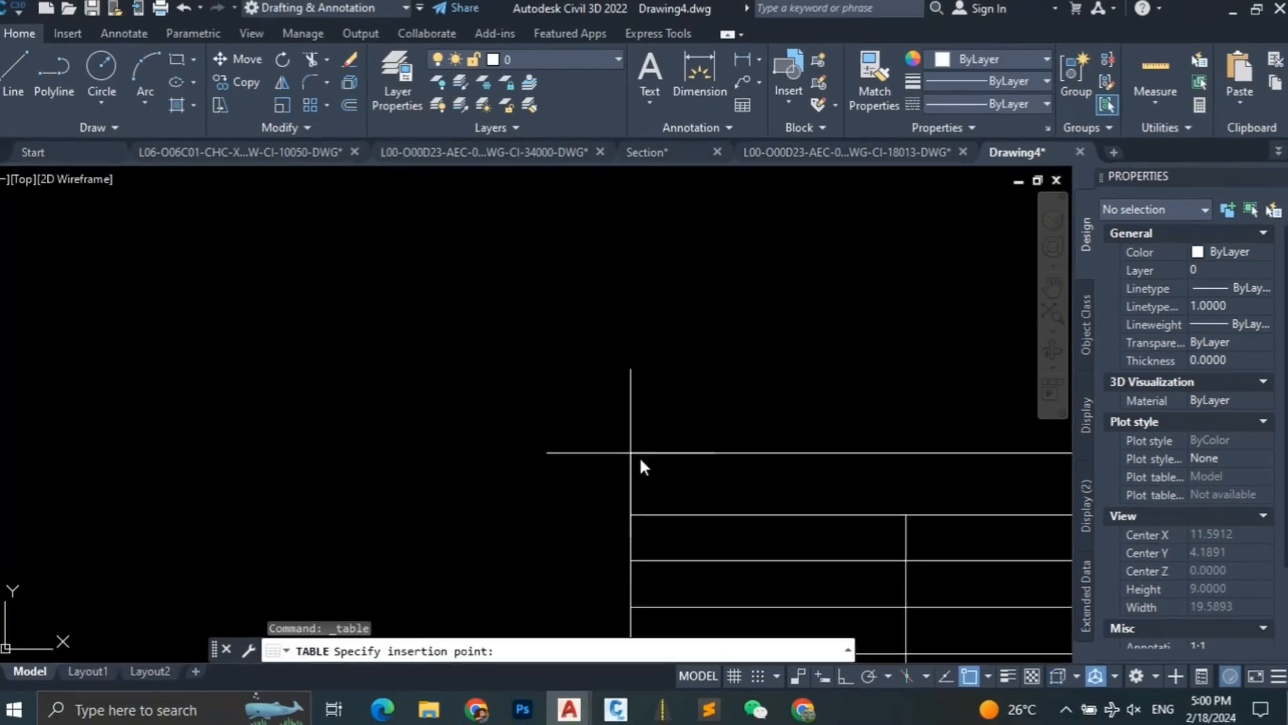
scroll(354, 287, down, 8)
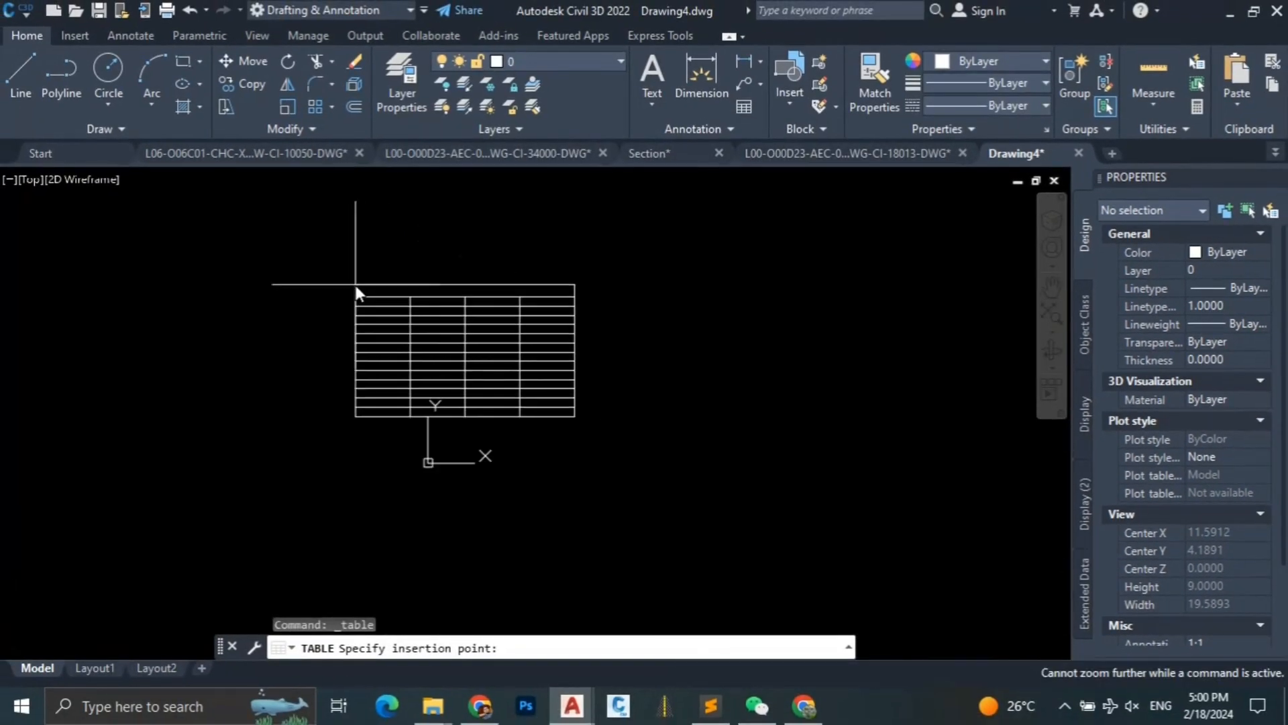
click(488, 272)
scroll(597, 281, up, 3)
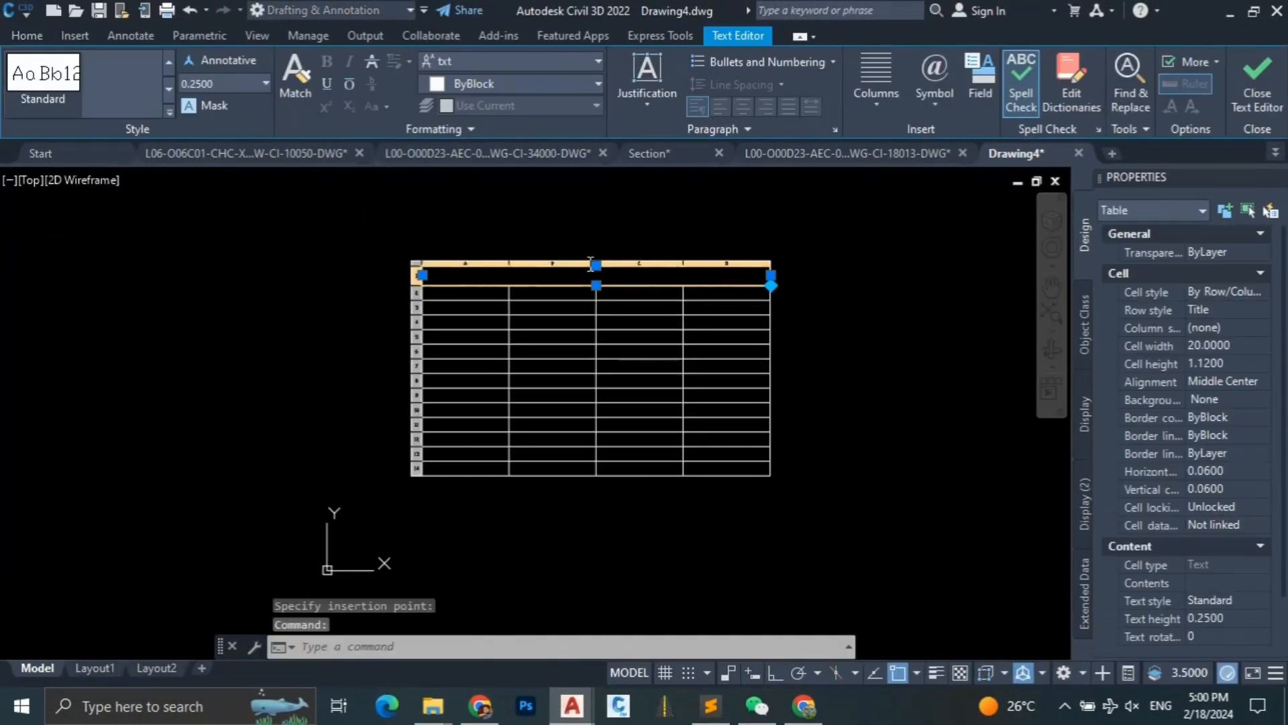
key(Escape)
Step: Delete the merged title row from the table
scroll(551, 269, up, 4)
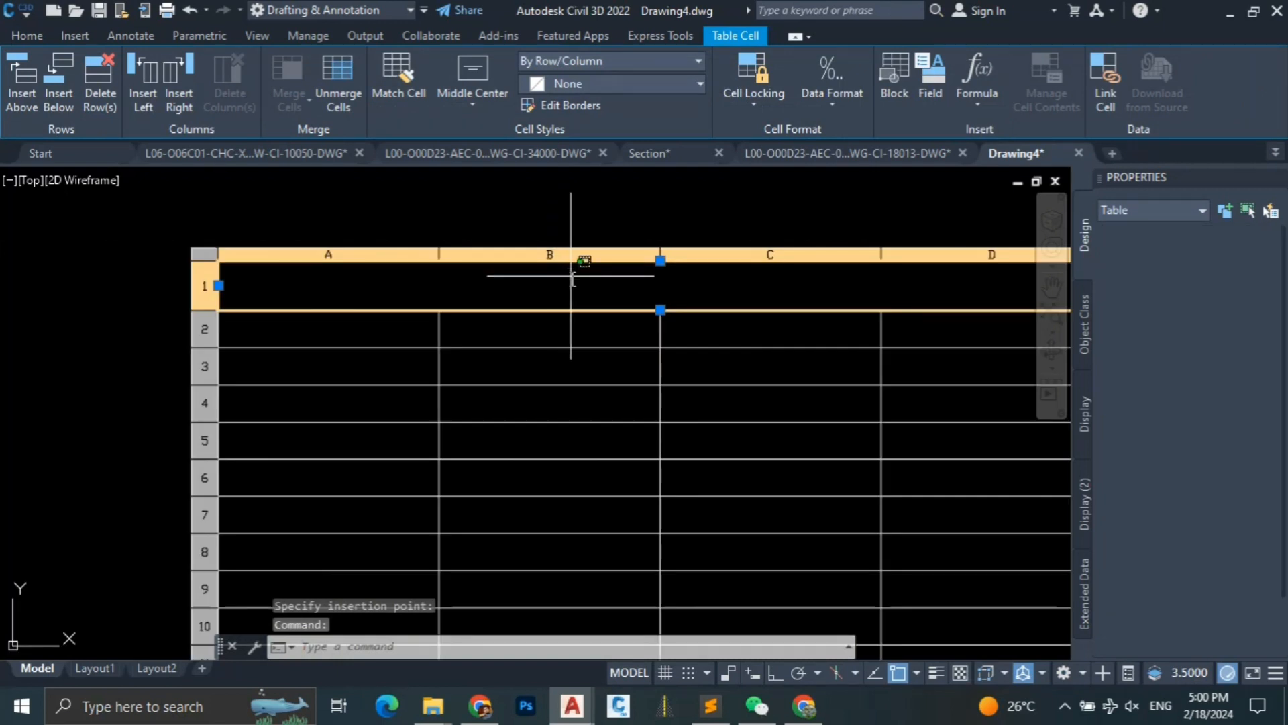
click(570, 277)
click(108, 67)
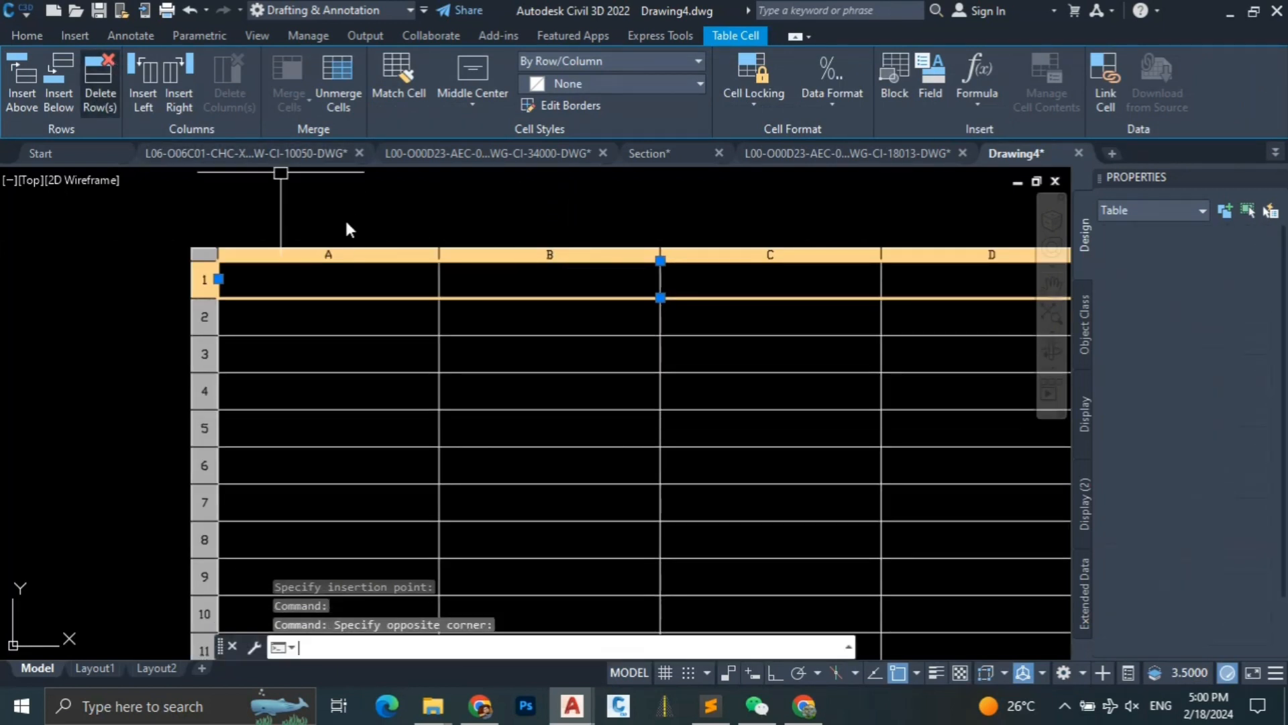
scroll(342, 259, down, 2)
scroll(331, 262, up, 4)
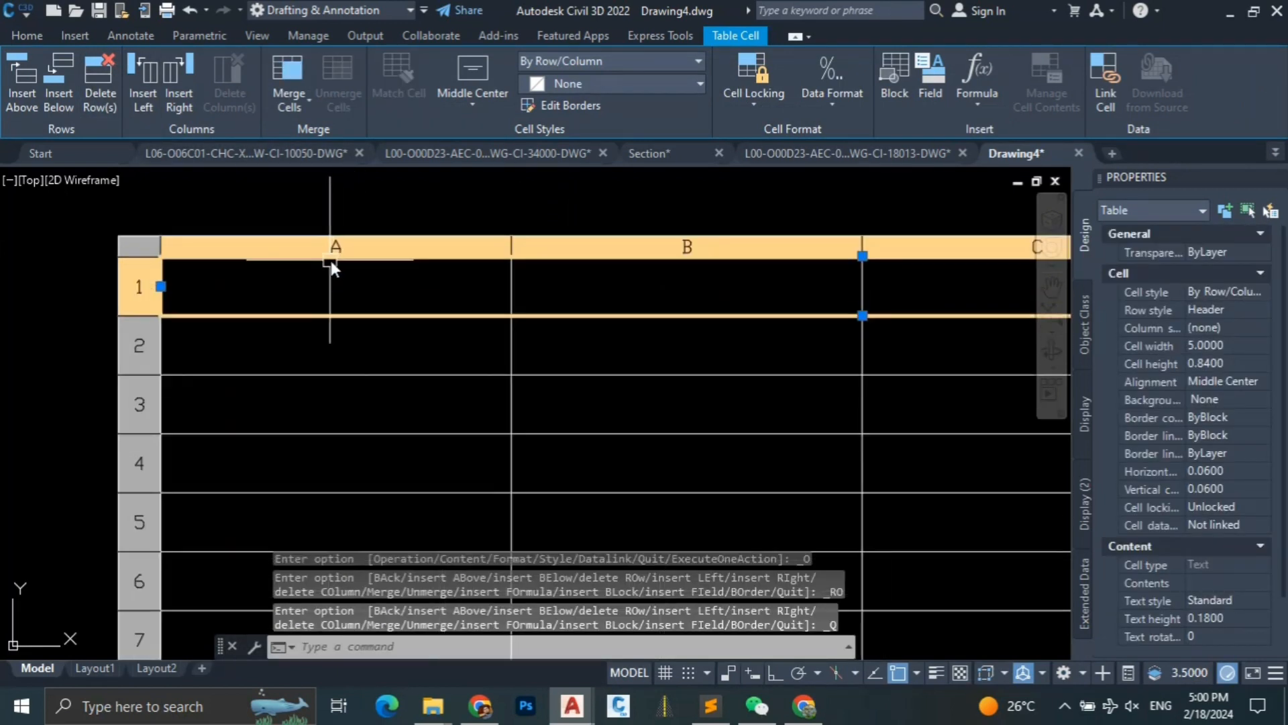
scroll(332, 262, down, 3)
key(Escape)
scroll(343, 275, up, 2)
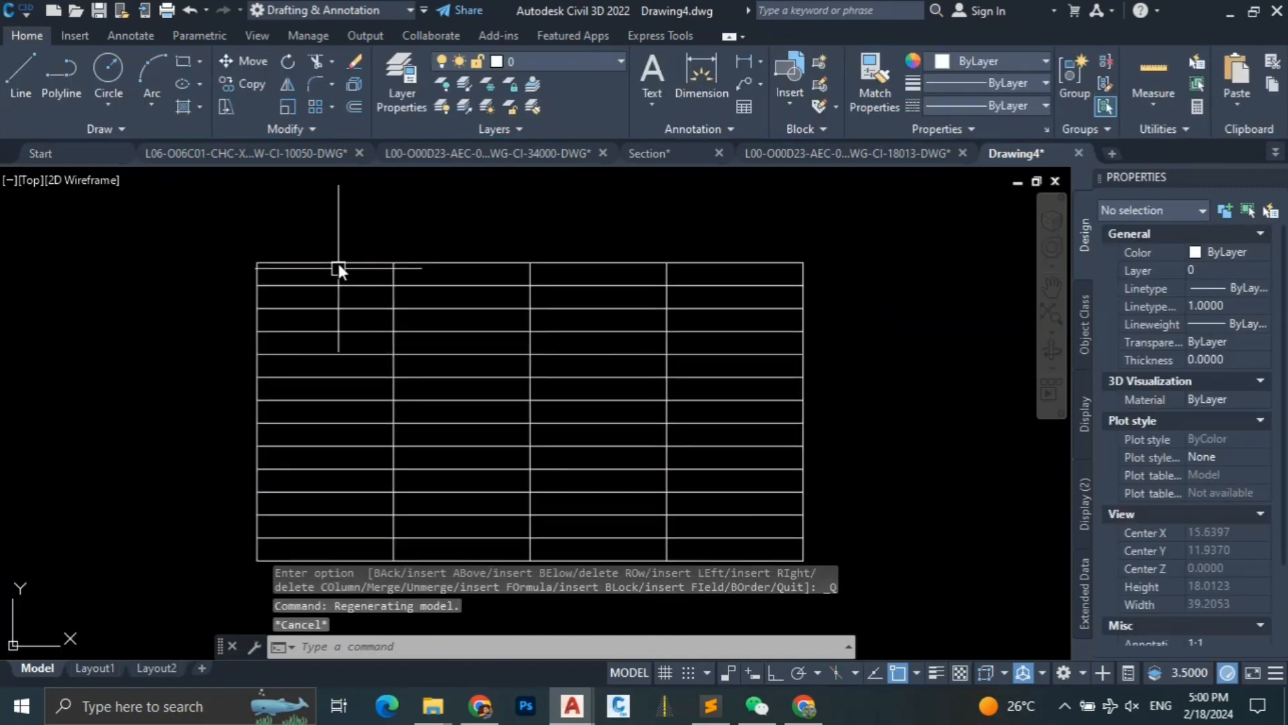
Step: Start linking the table's first cell to a new Excel data link named Table
click(336, 273)
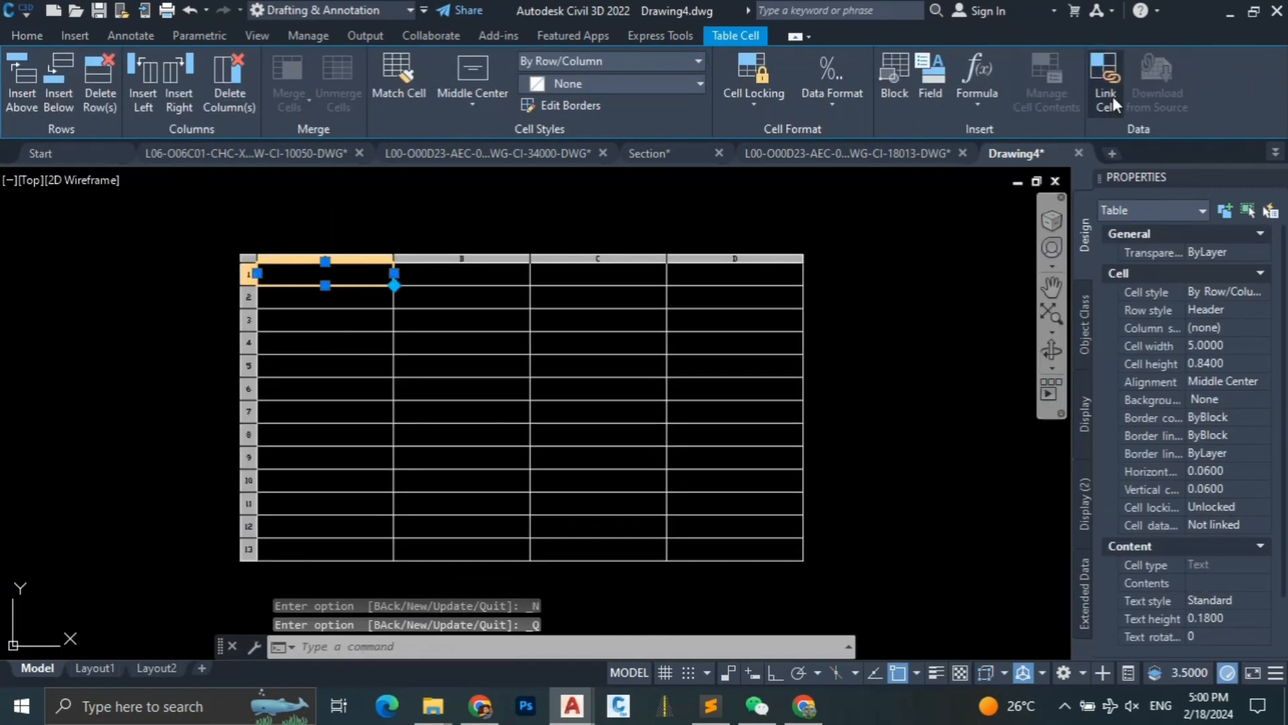
click(1111, 94)
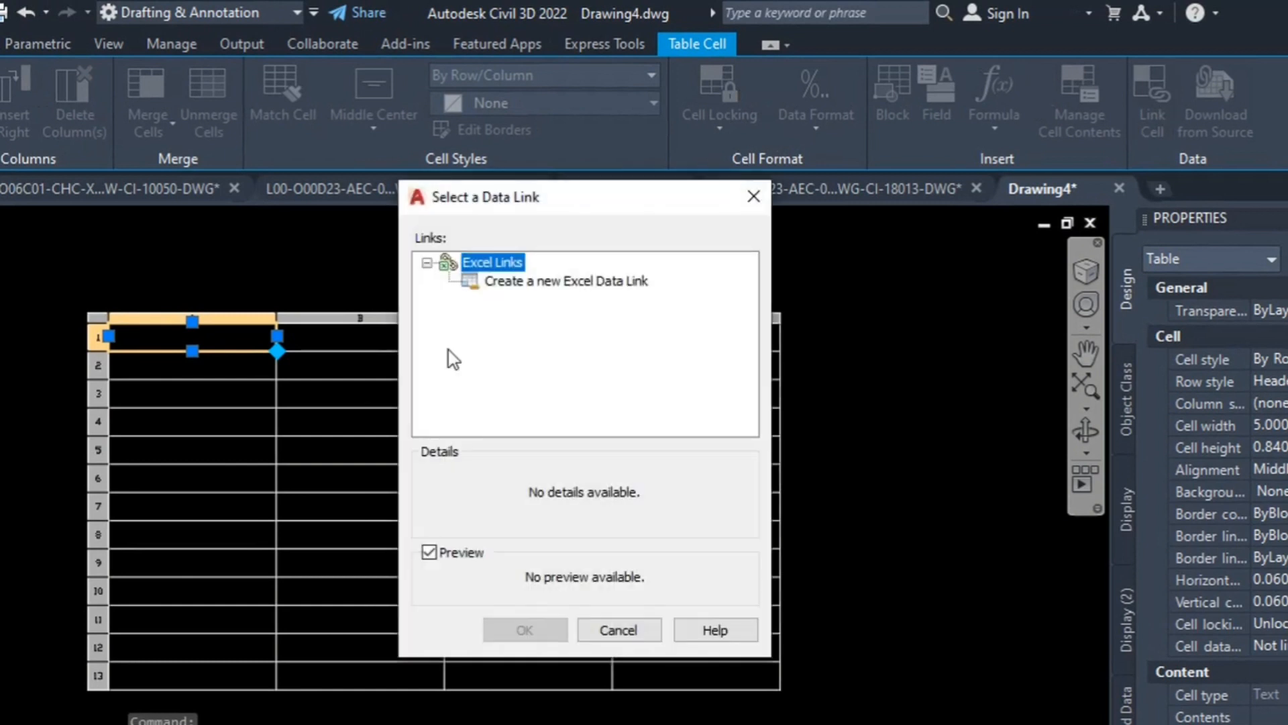
double_click(538, 282)
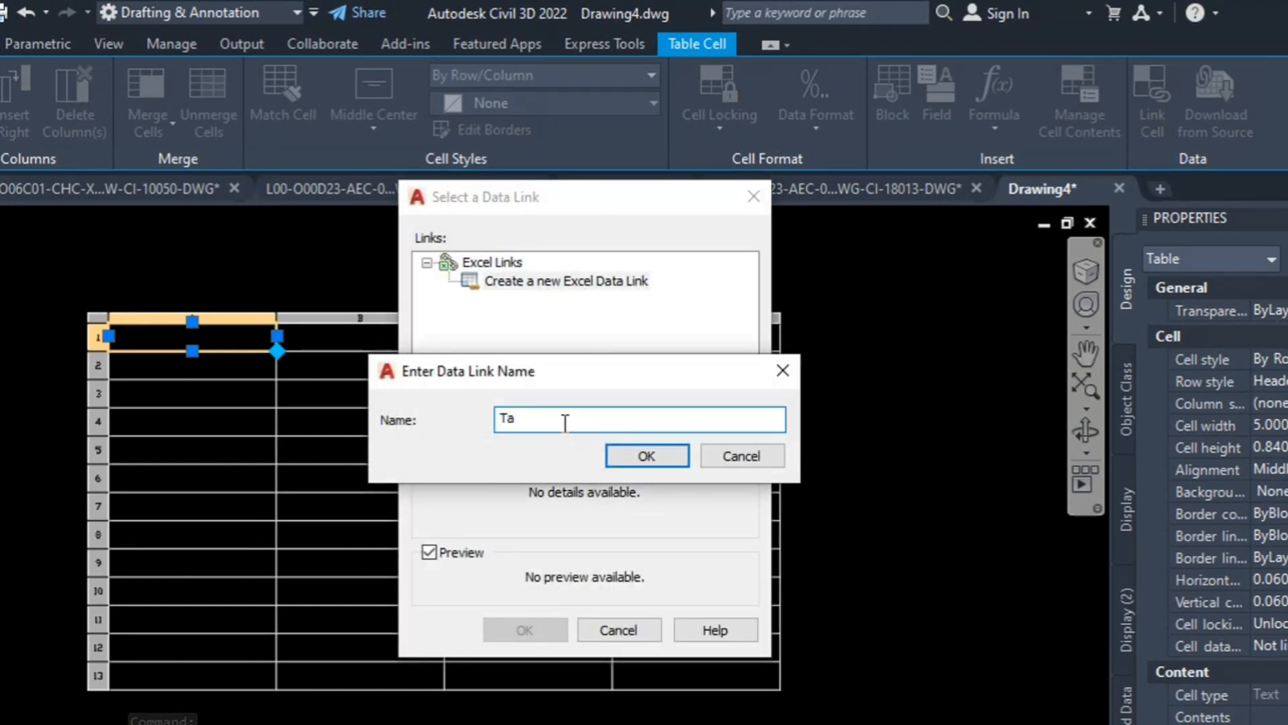
click(646, 456)
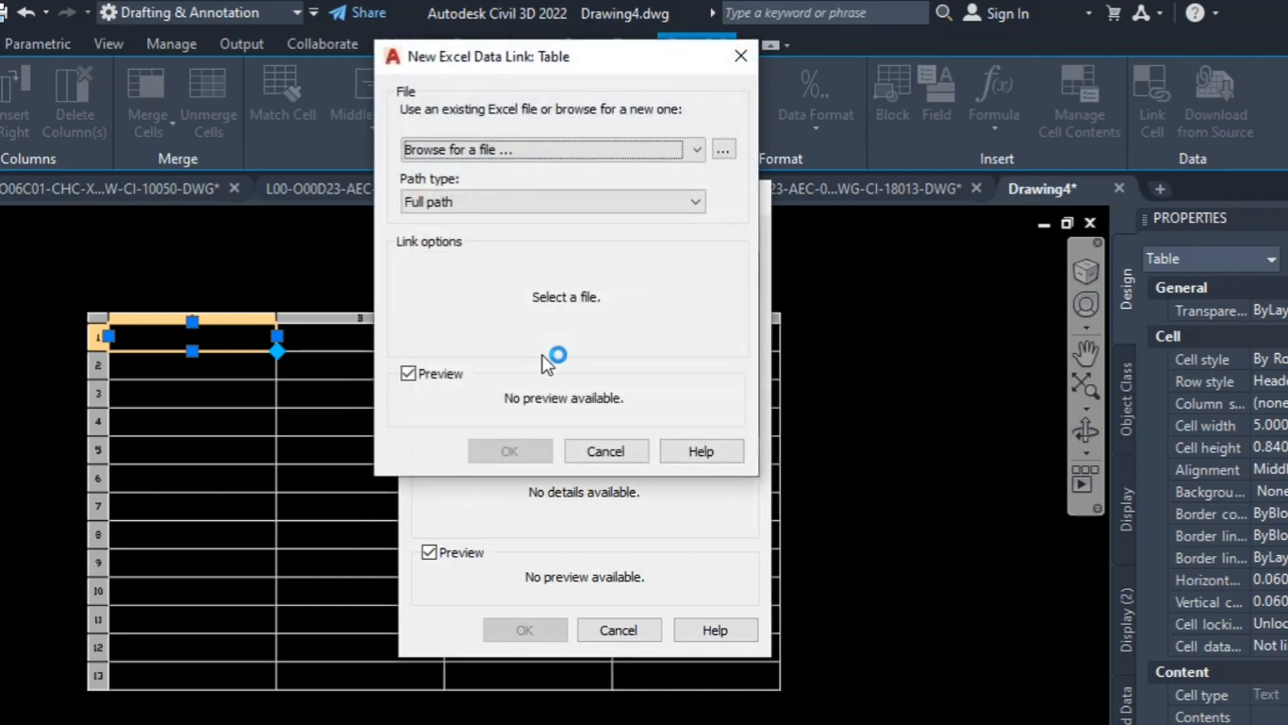
Step: Choose Book1.xlsx from the Desktop as the link source and link its entire Book1 sheet to the table
click(723, 150)
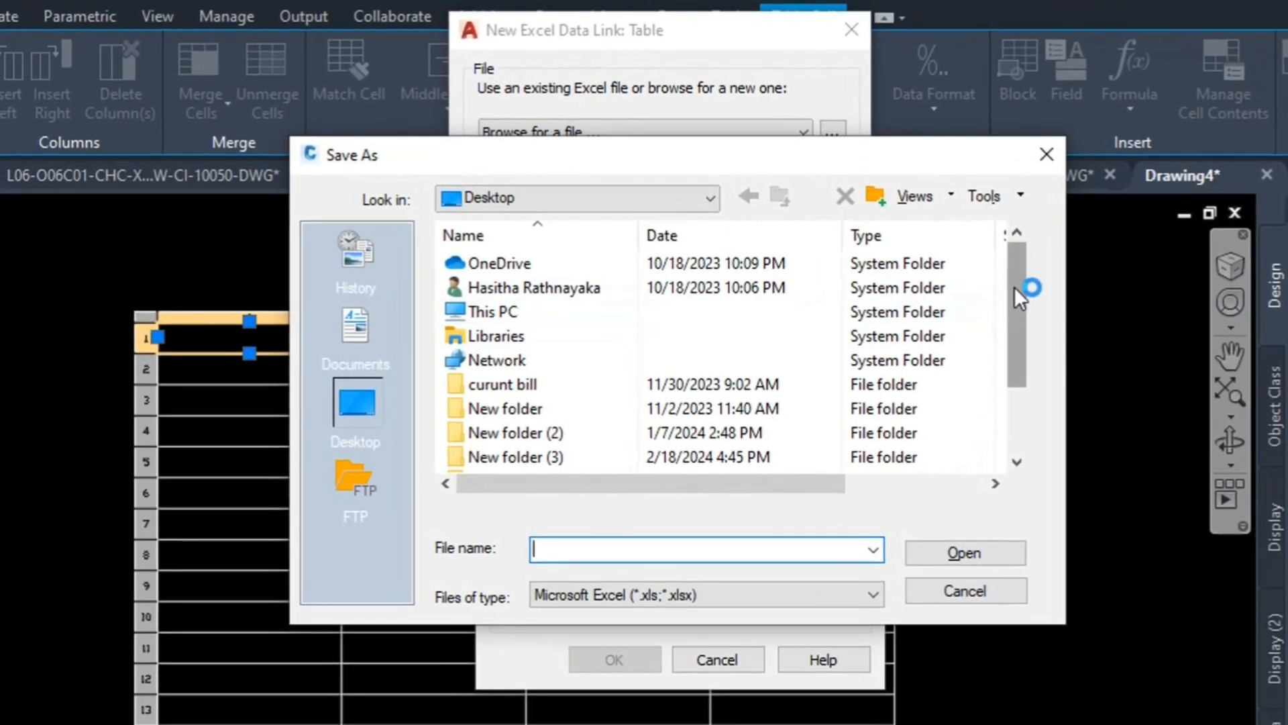
drag(931, 288, 934, 382)
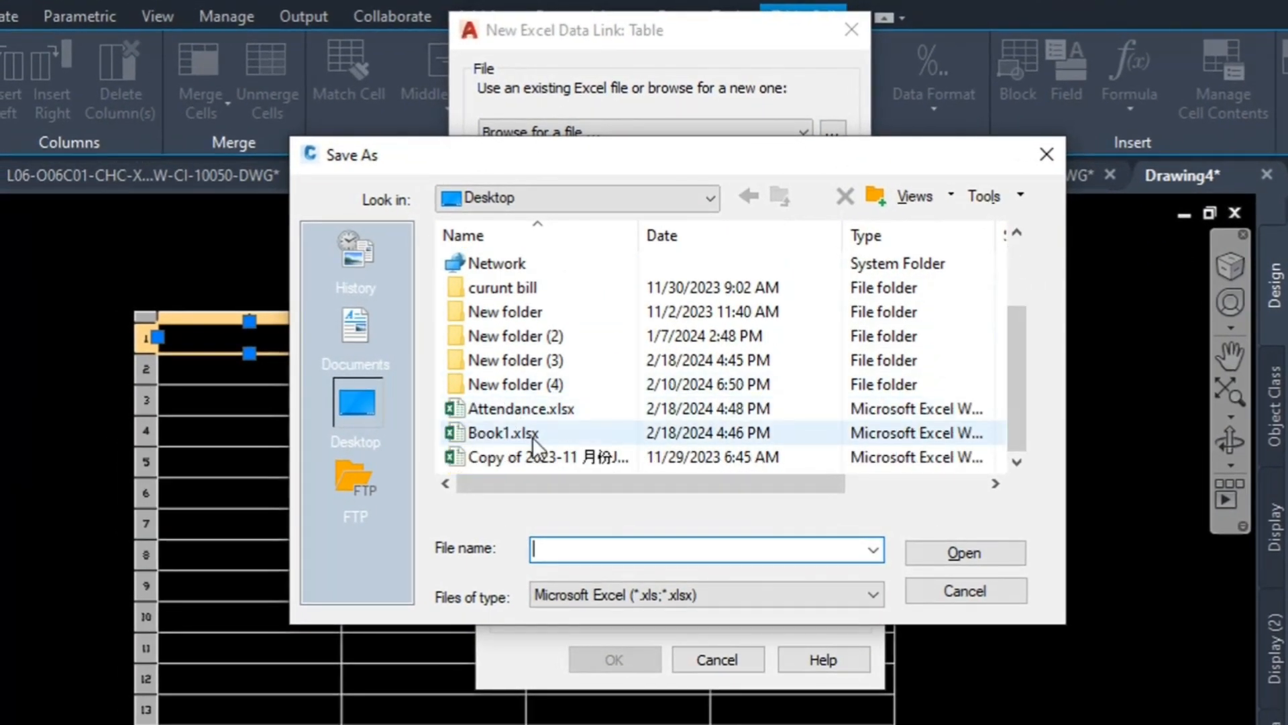
click(506, 437)
click(968, 551)
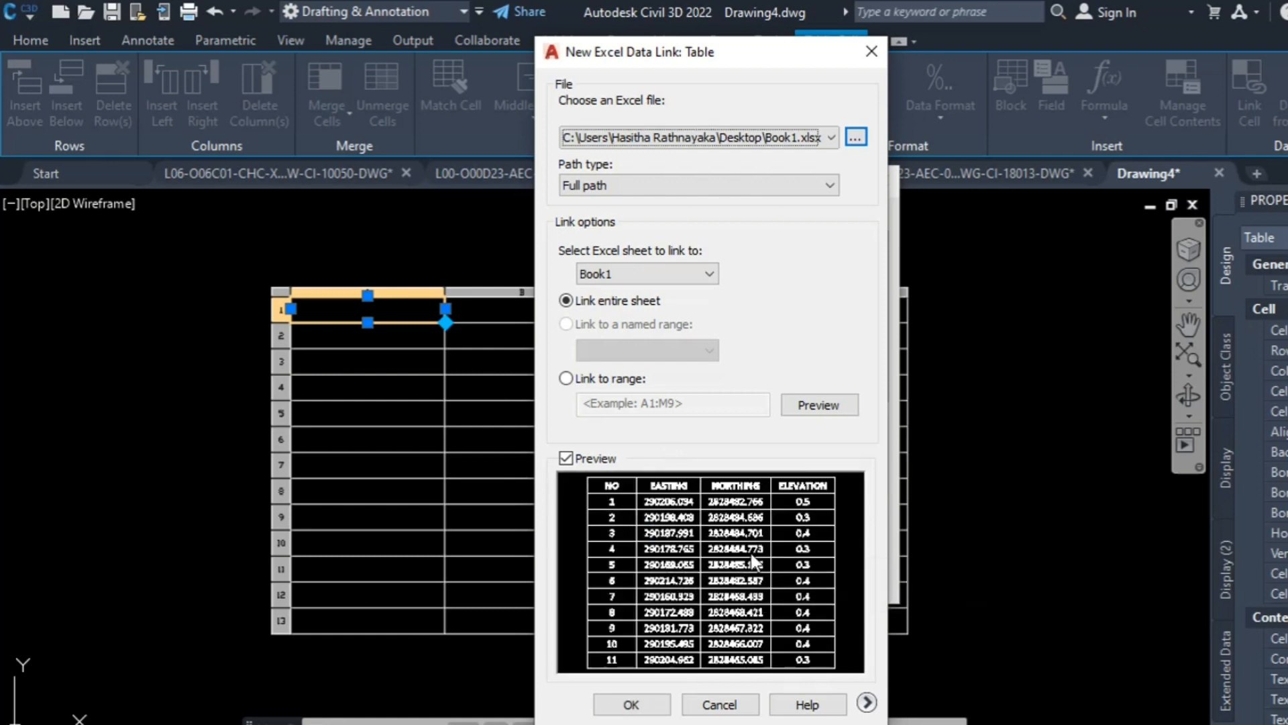
click(656, 703)
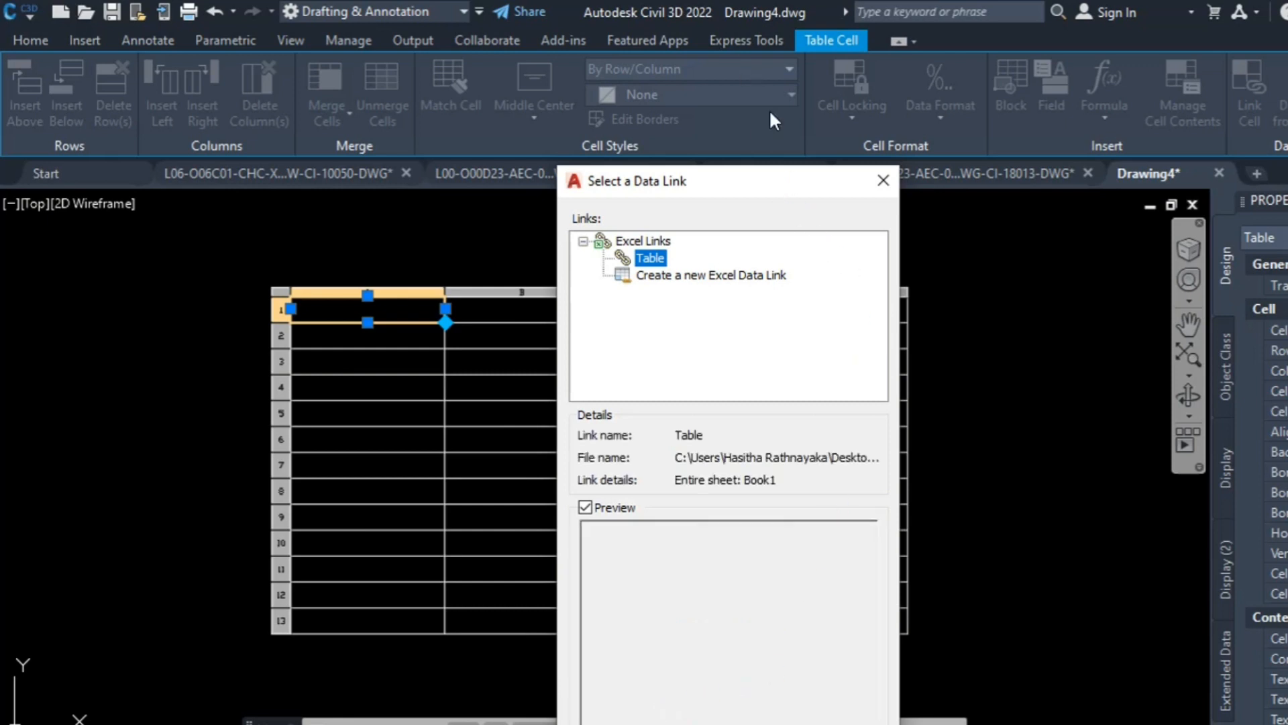
click(658, 658)
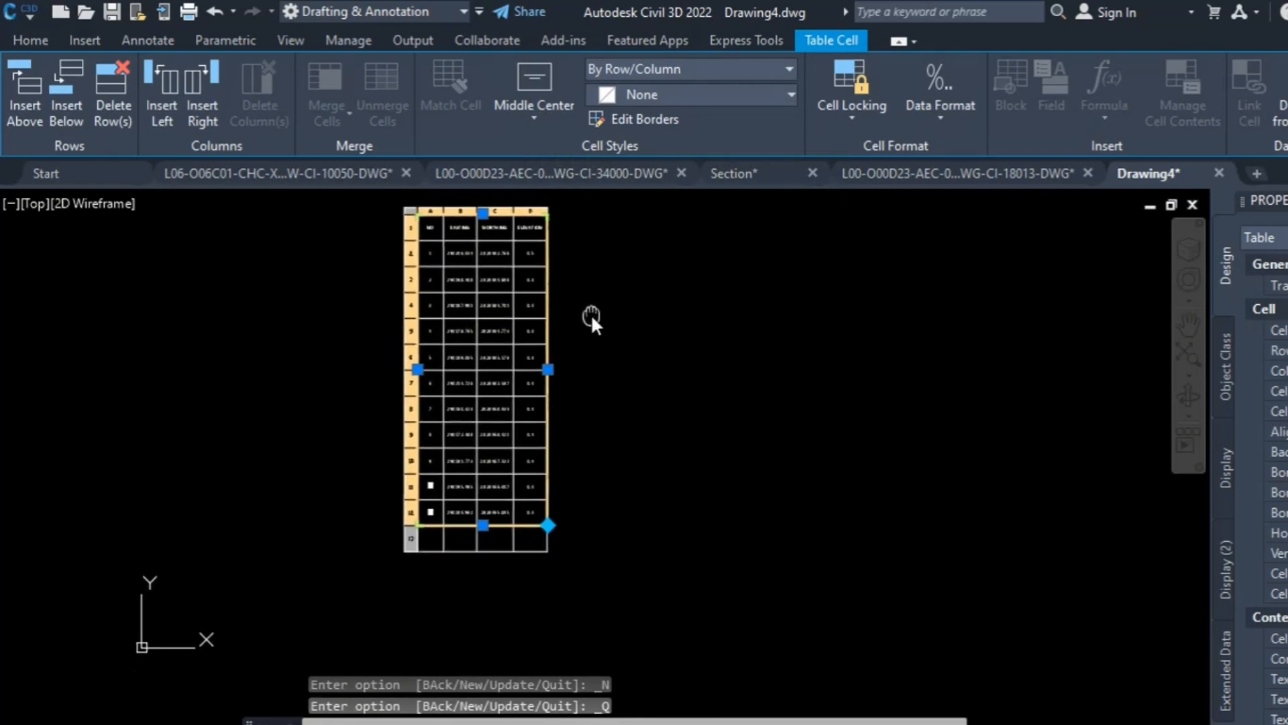
Step: Stretch the linked table's width evenly to a little more than twice its size
scroll(427, 201, up, 8)
scroll(526, 449, down, 7)
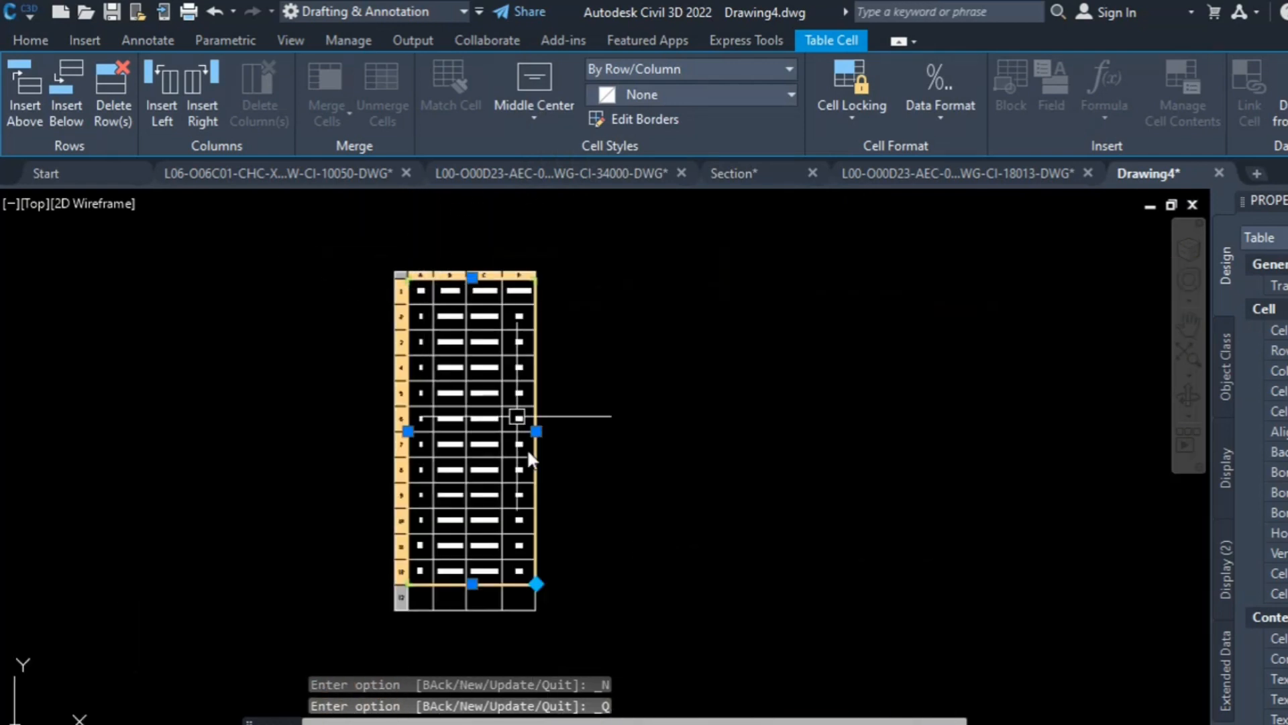
scroll(550, 601, up, 4)
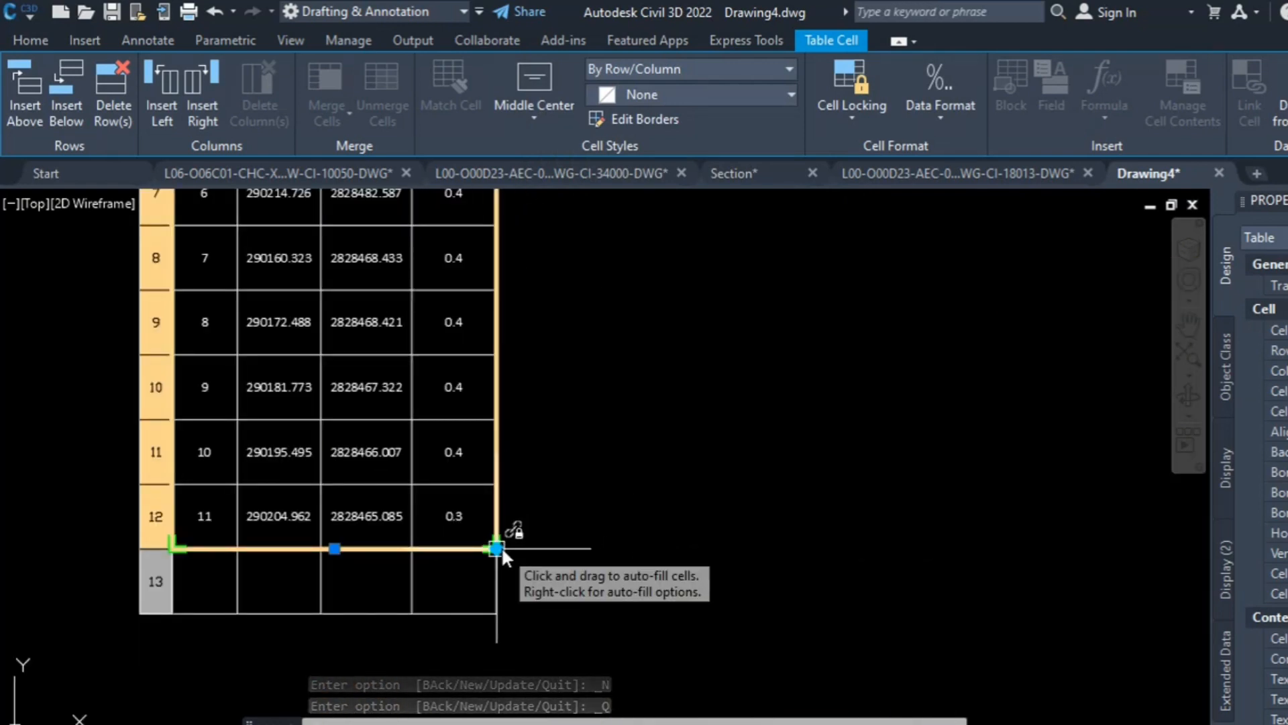
scroll(567, 530, down, 4)
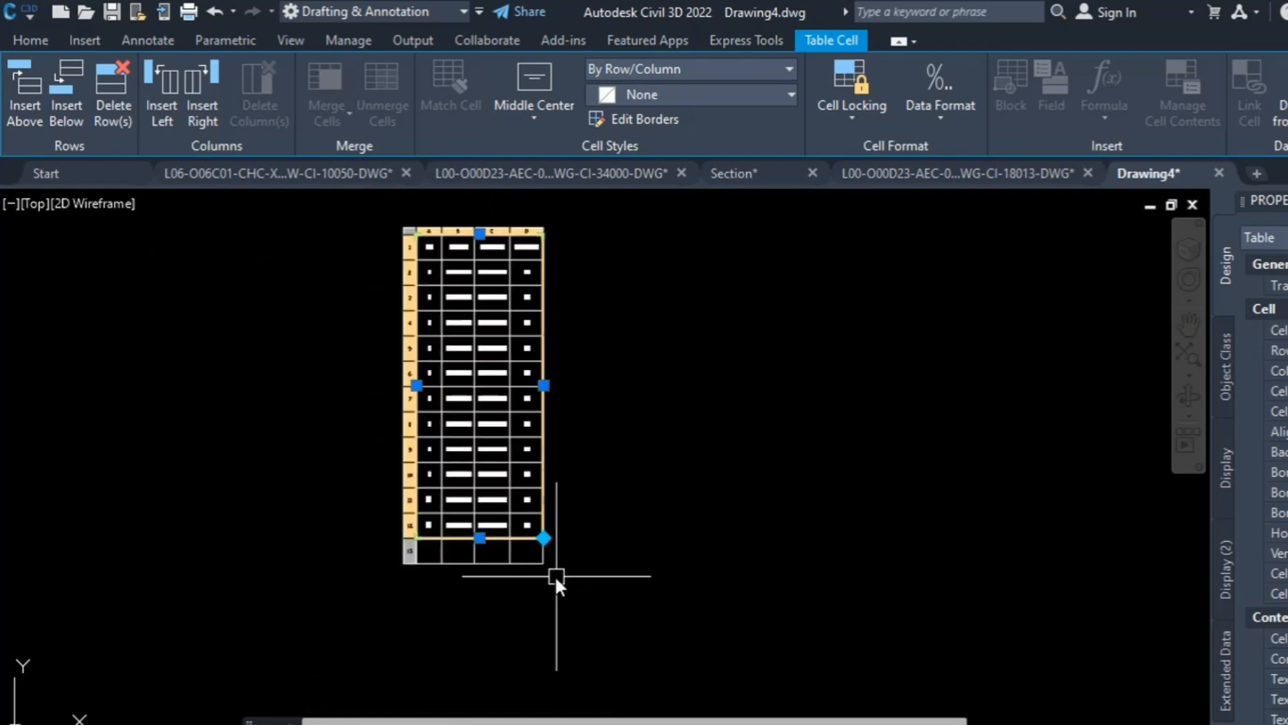
key(Escape)
drag(548, 564, 711, 563)
click(711, 562)
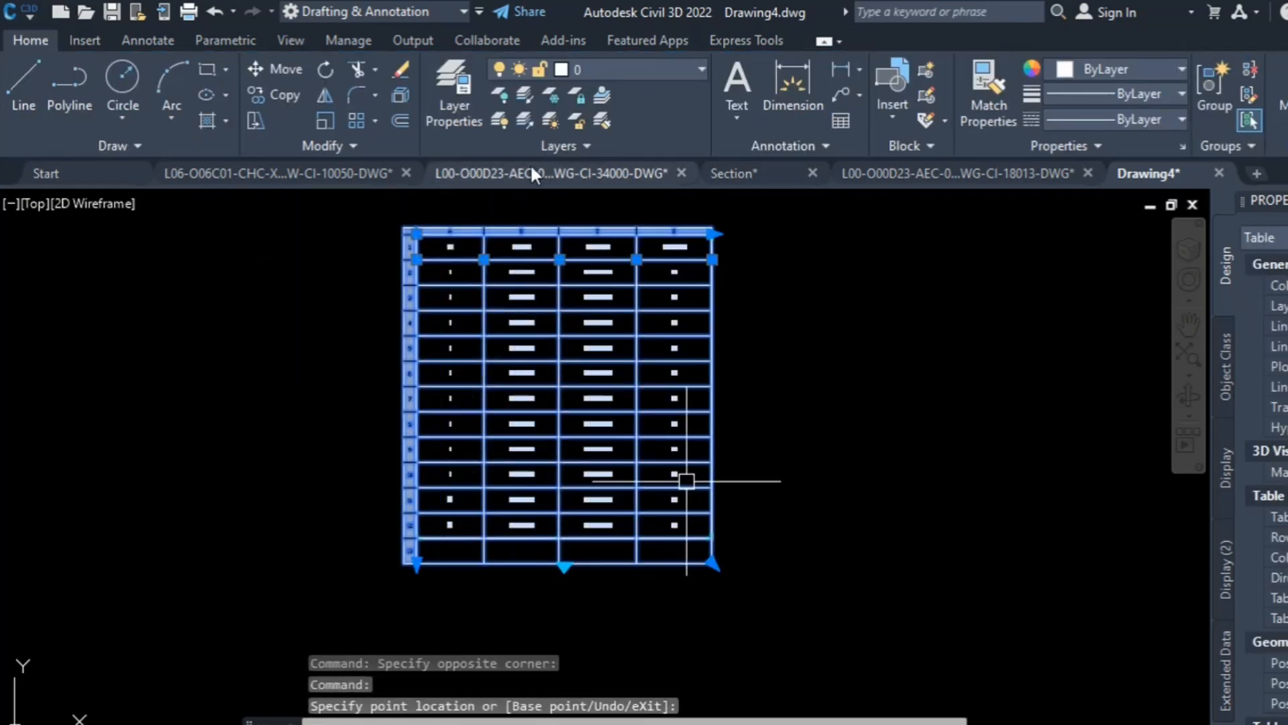
key(Escape)
Step: Set the text height of all the linked cells, from the NO header to the last elevation, to 0.3
scroll(444, 250, up, 4)
click(409, 228)
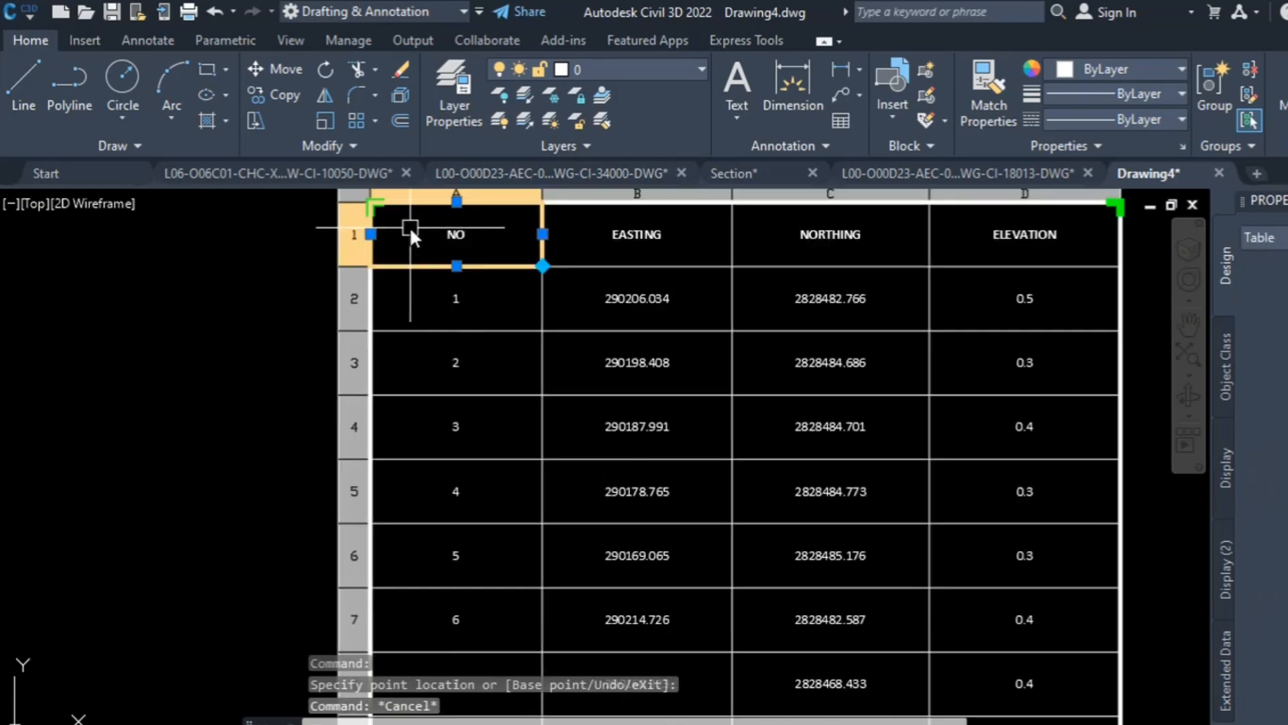
click(407, 231)
drag(955, 710, 1091, 631)
click(1236, 621)
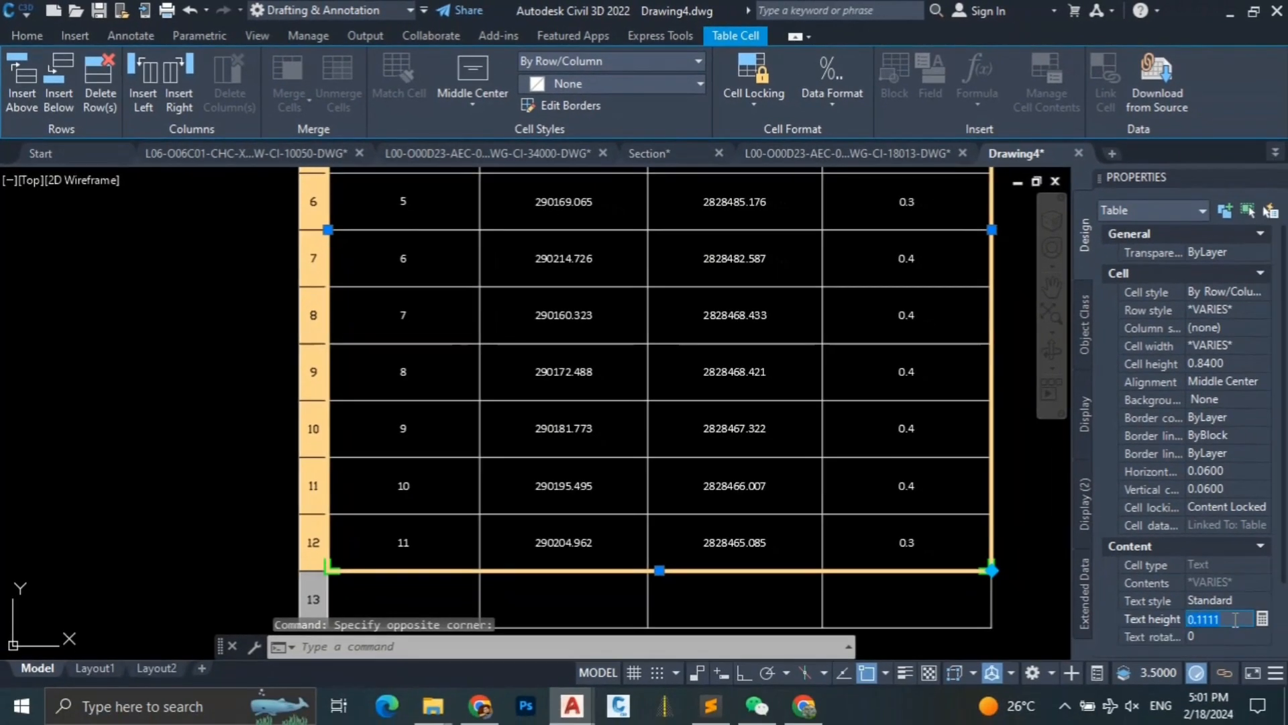
text(0.3)
key(Return)
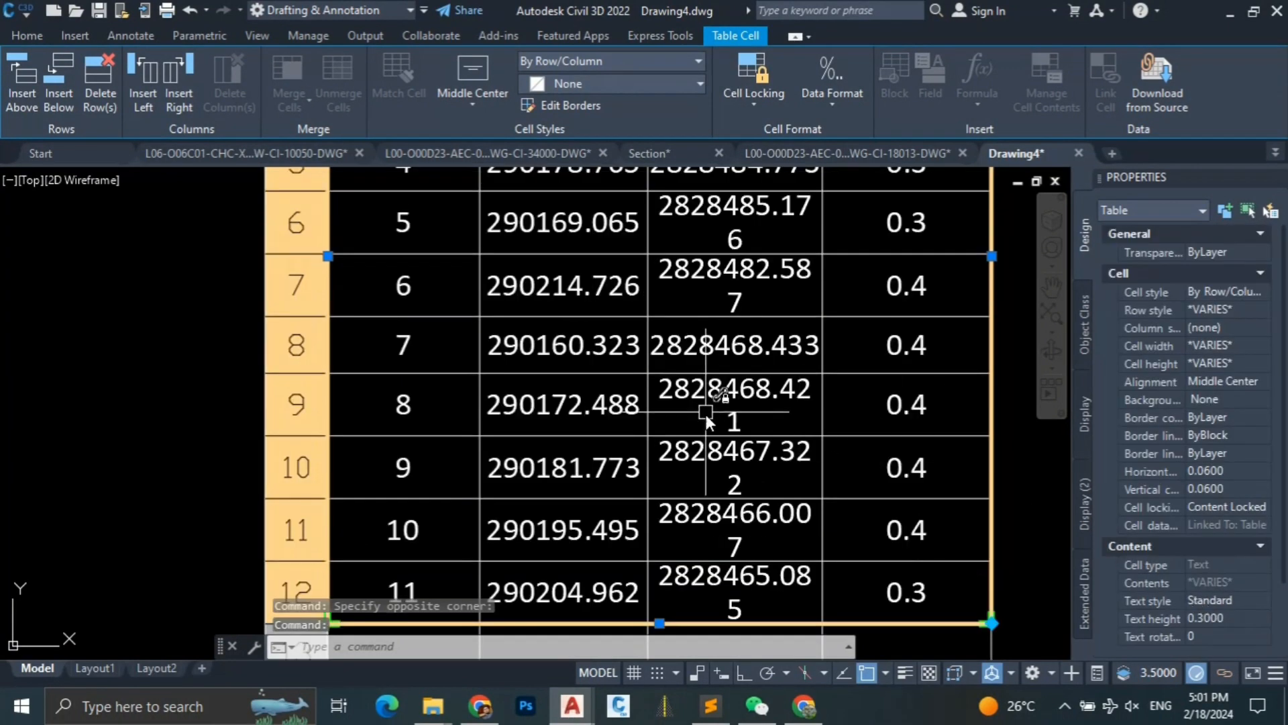
Step: Set the text height of the selected linked cells to 0.2
scroll(571, 402, down, 2)
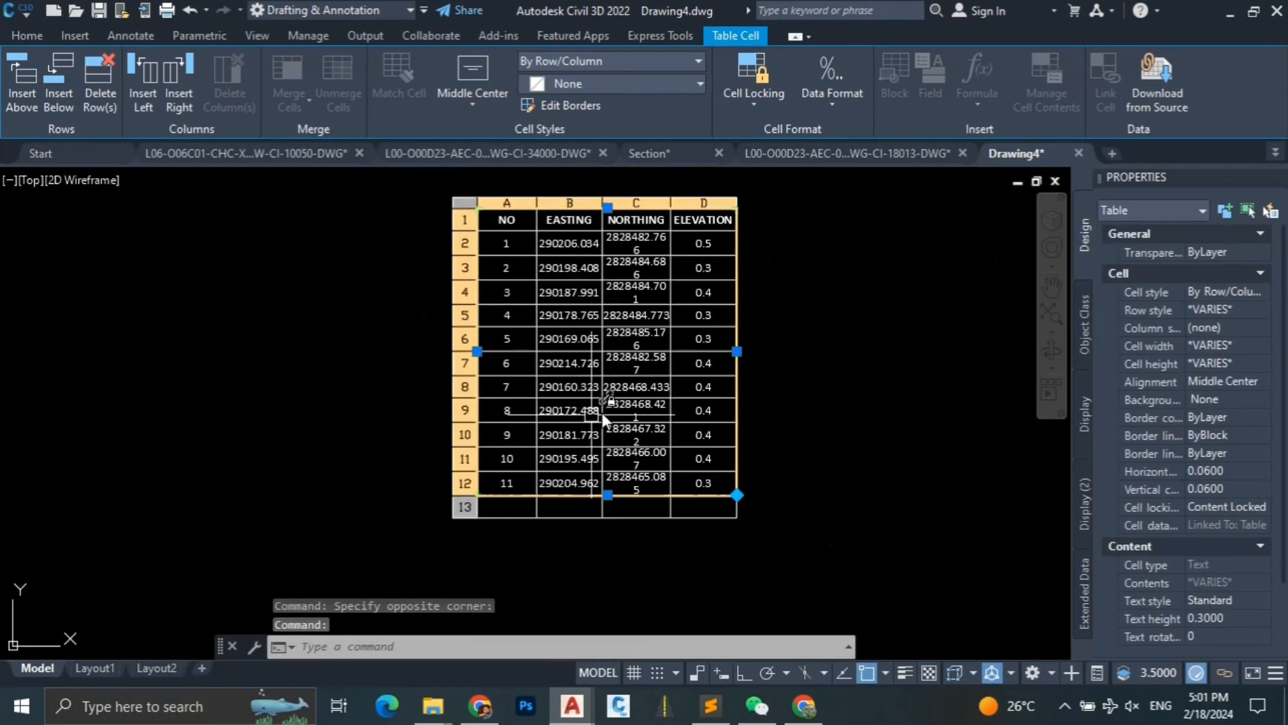
click(1232, 618)
text(0.2)
key(Return)
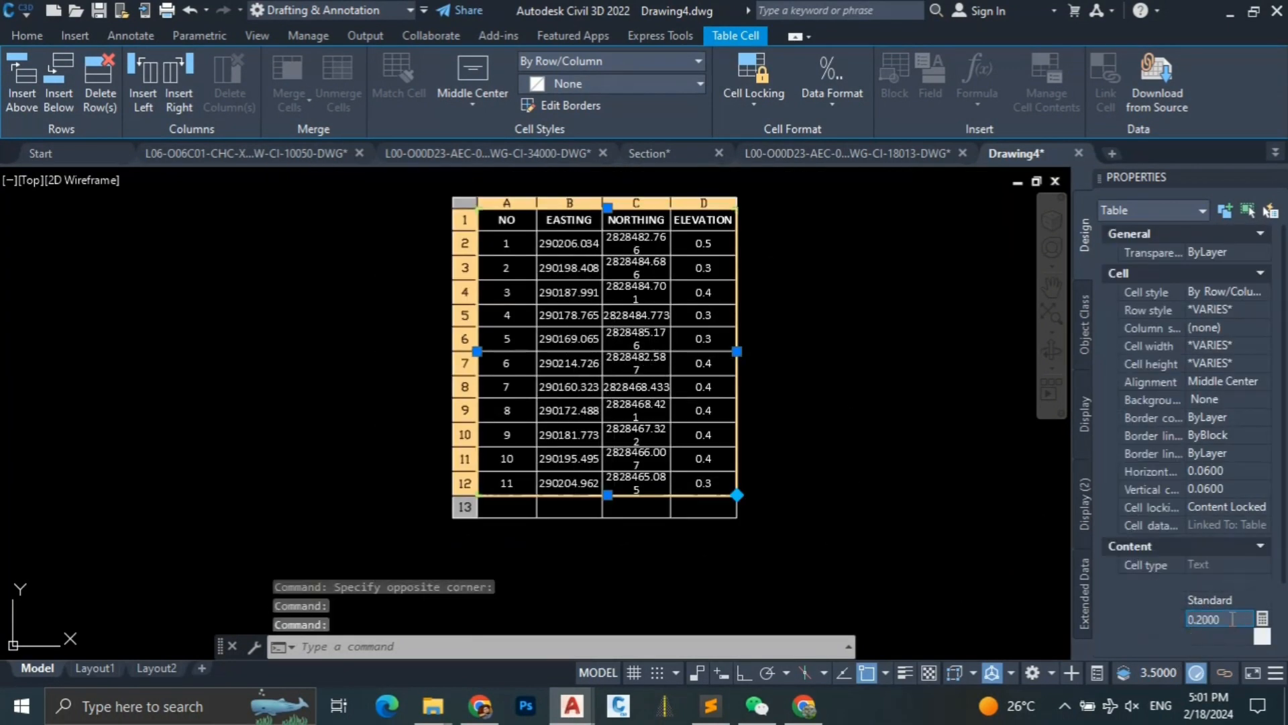
scroll(585, 231, up, 3)
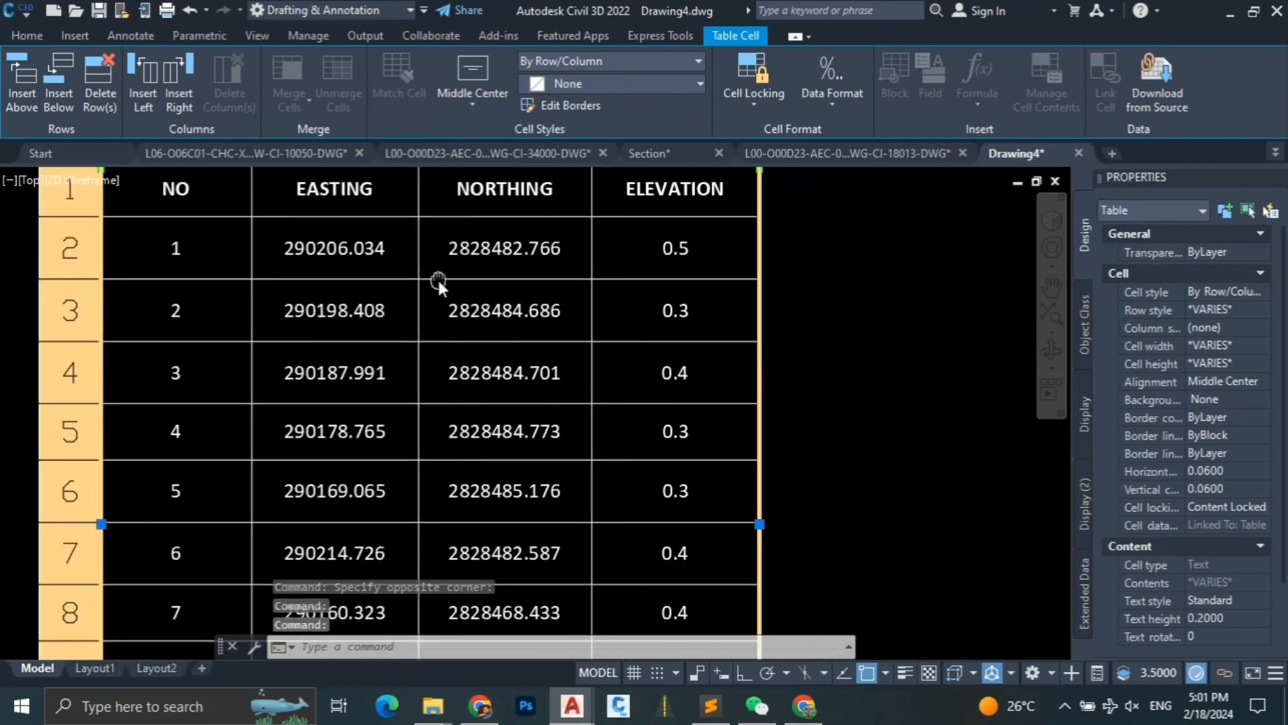
middle_drag(437, 281, 396, 266)
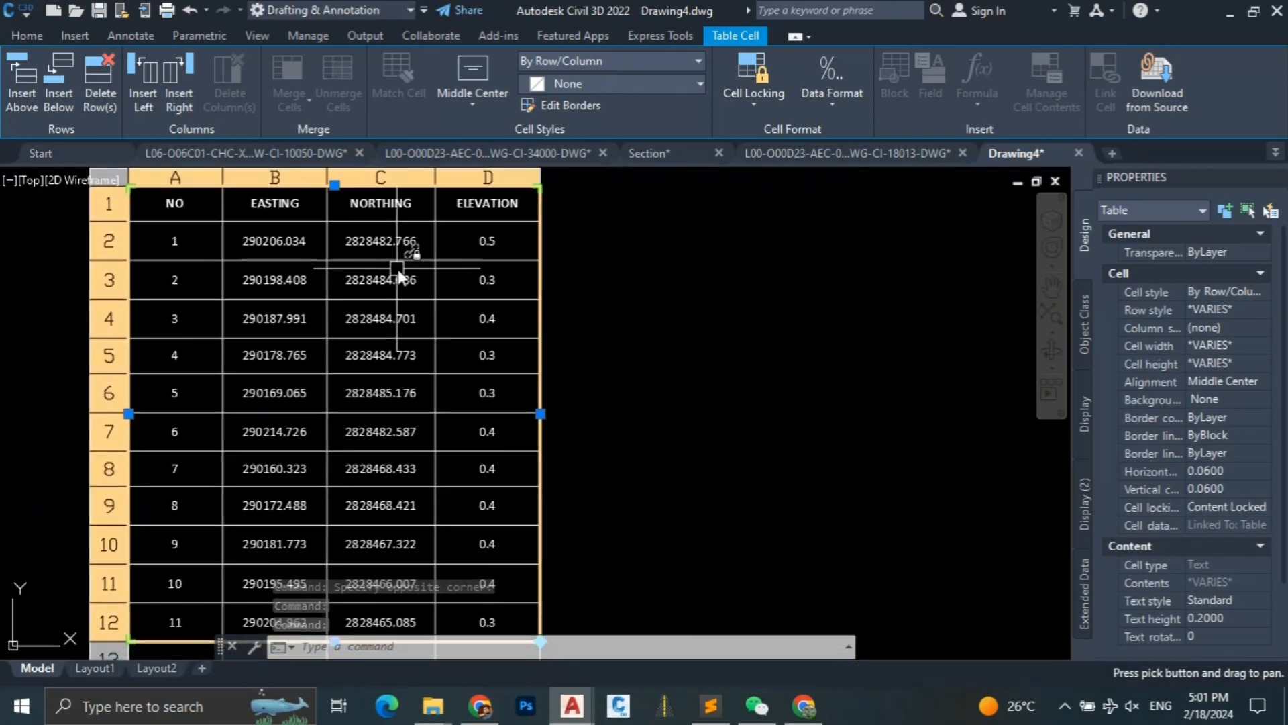
middle_drag(549, 325, 537, 323)
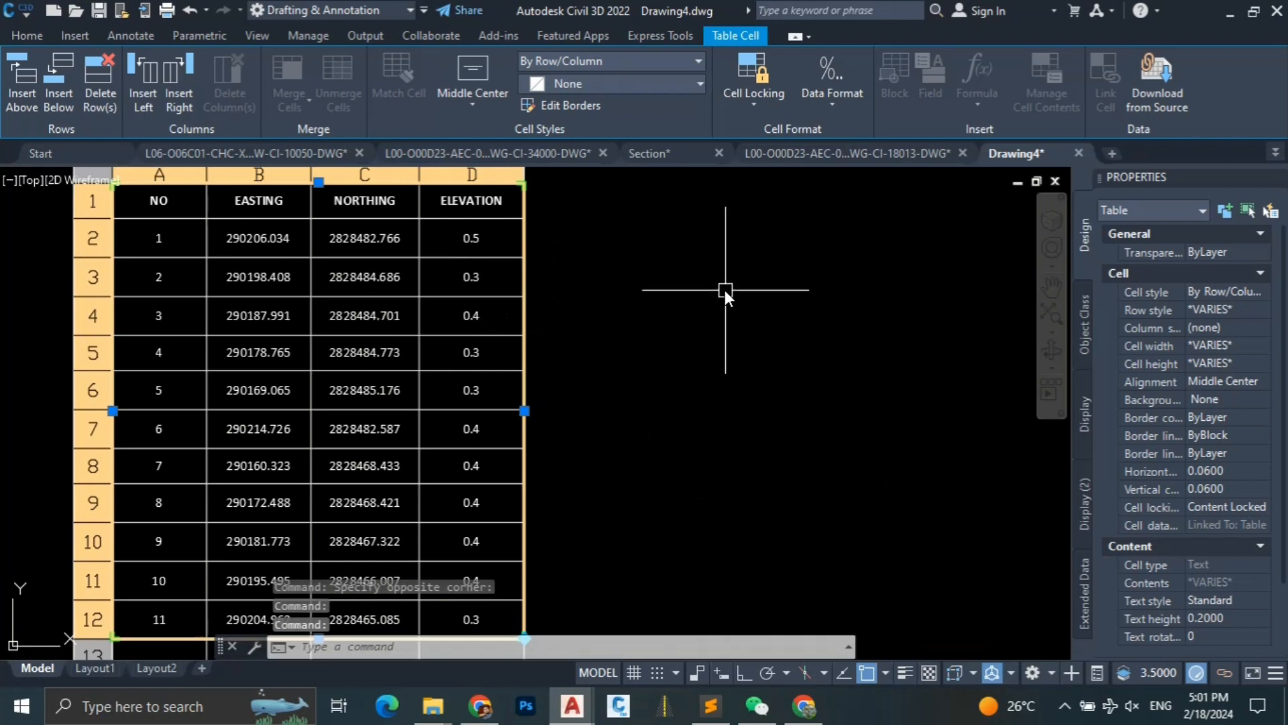
scroll(693, 289, down, 2)
middle_drag(693, 289, 627, 336)
scroll(483, 301, up, 2)
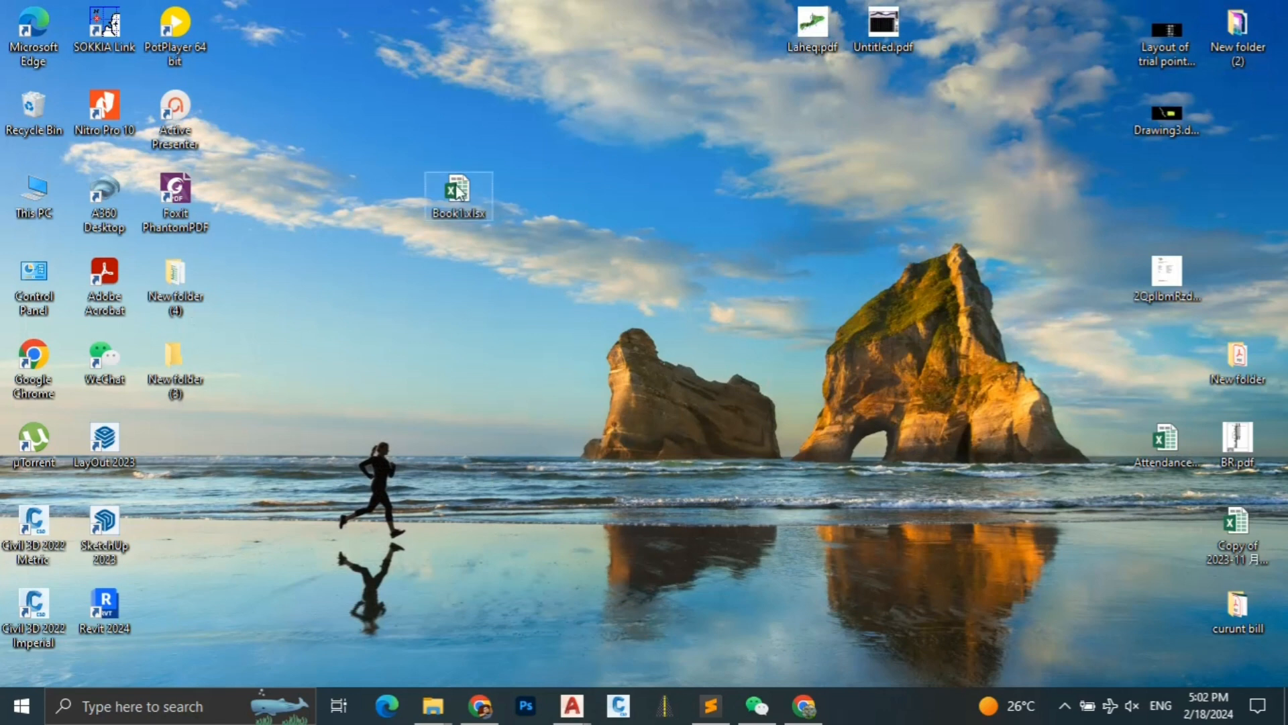
Step: Open Book1.xlsx from the desktop in Excel and switch back to the drawing in Civil 3D
double_click(459, 193)
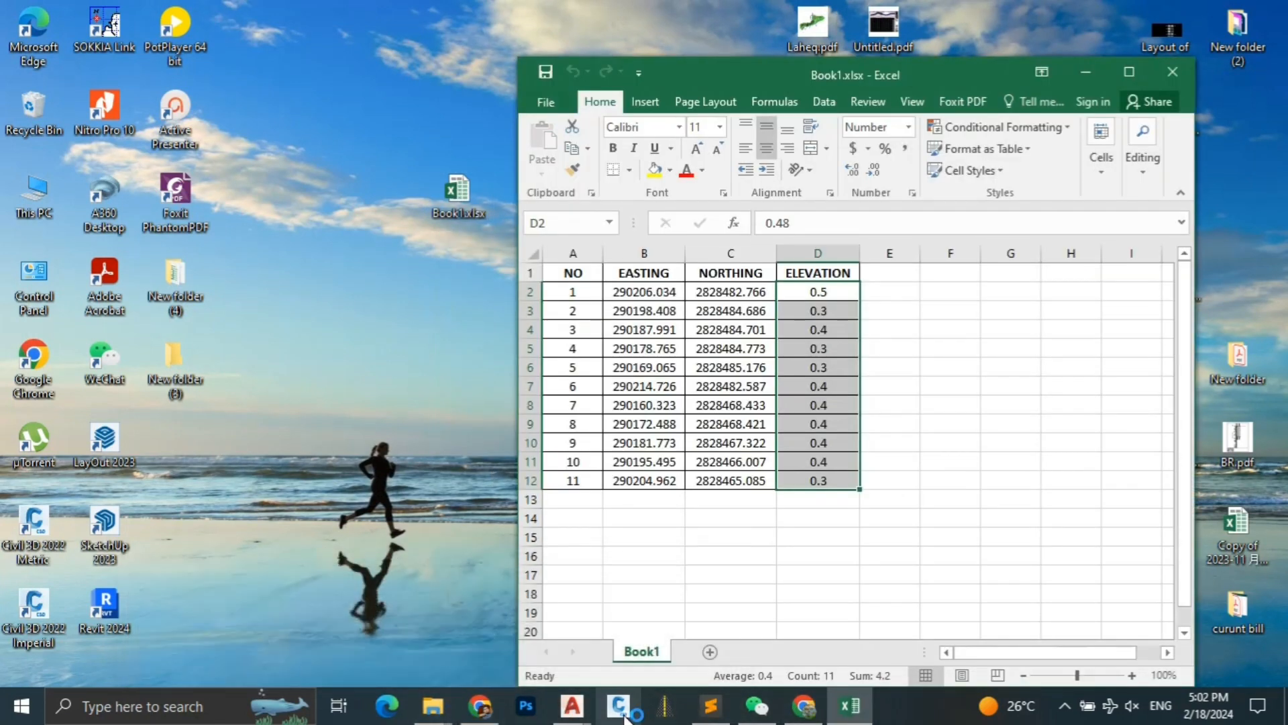
mouse_move(584, 712)
click(1216, 640)
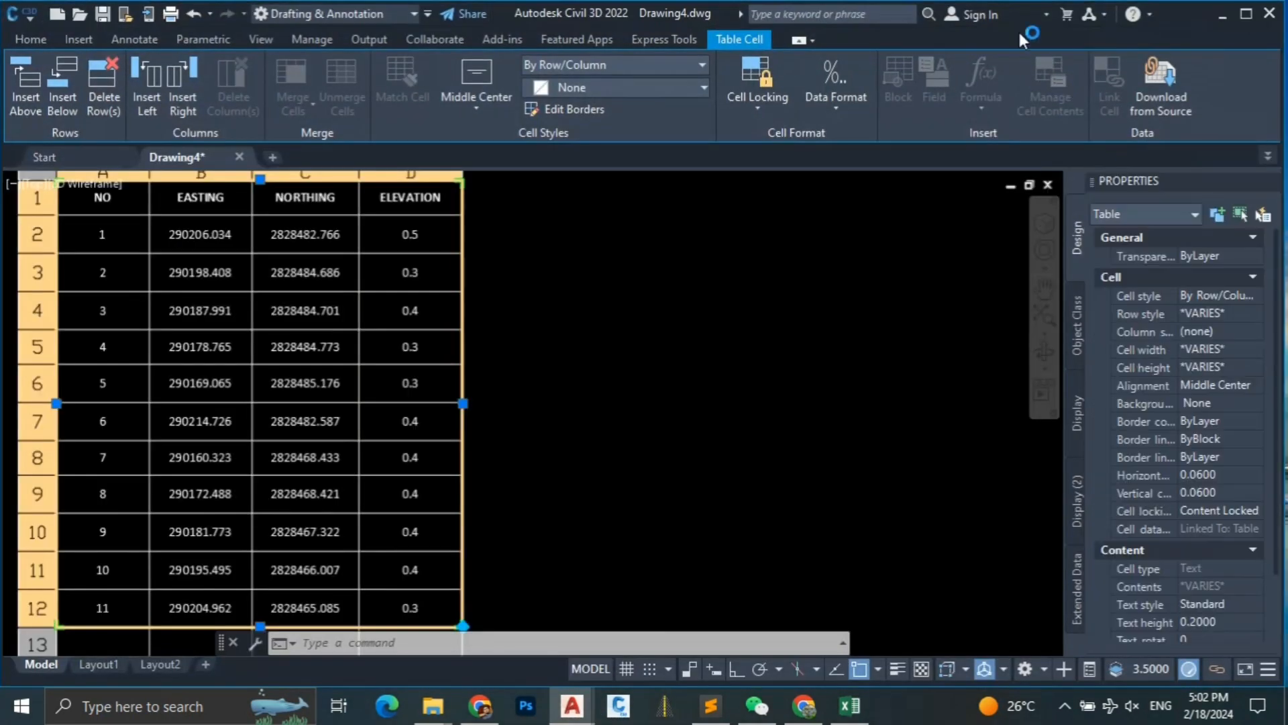
Step: Switch to Book1.xlsx in Excel and set the first point's elevation in cell D2 to 0.8
click(849, 705)
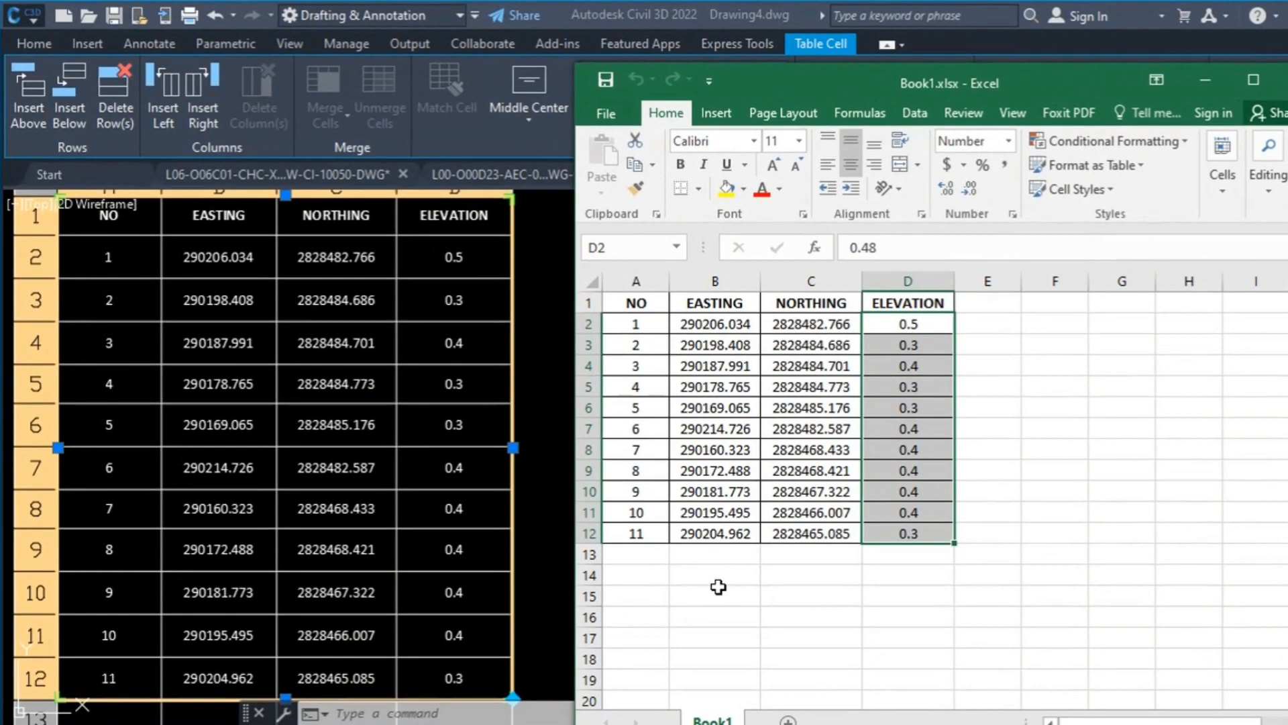
click(644, 518)
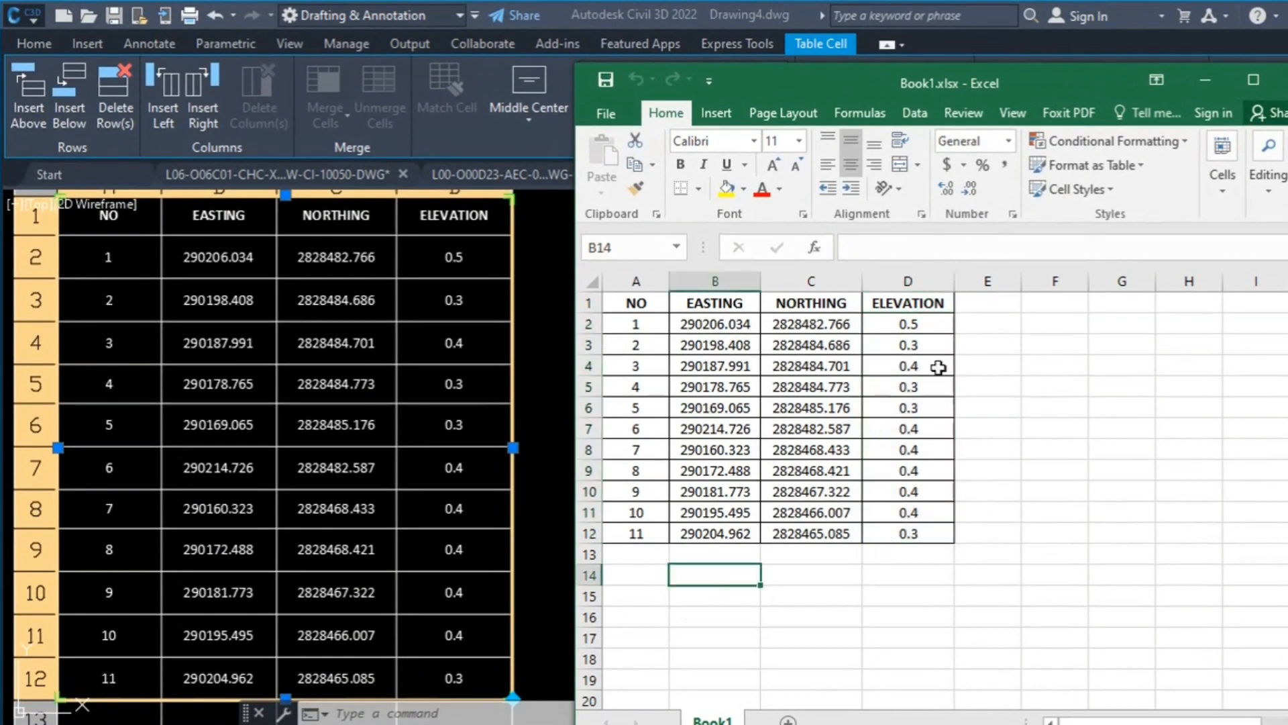
click(929, 325)
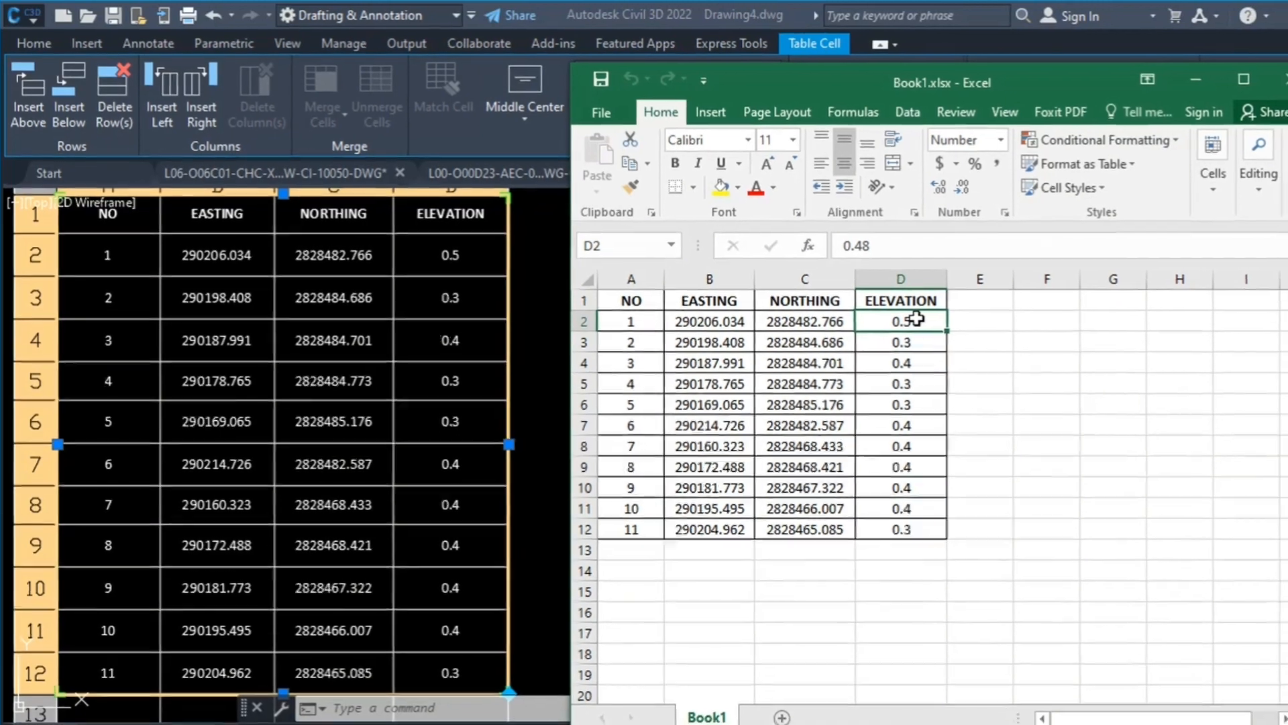
text(0.)
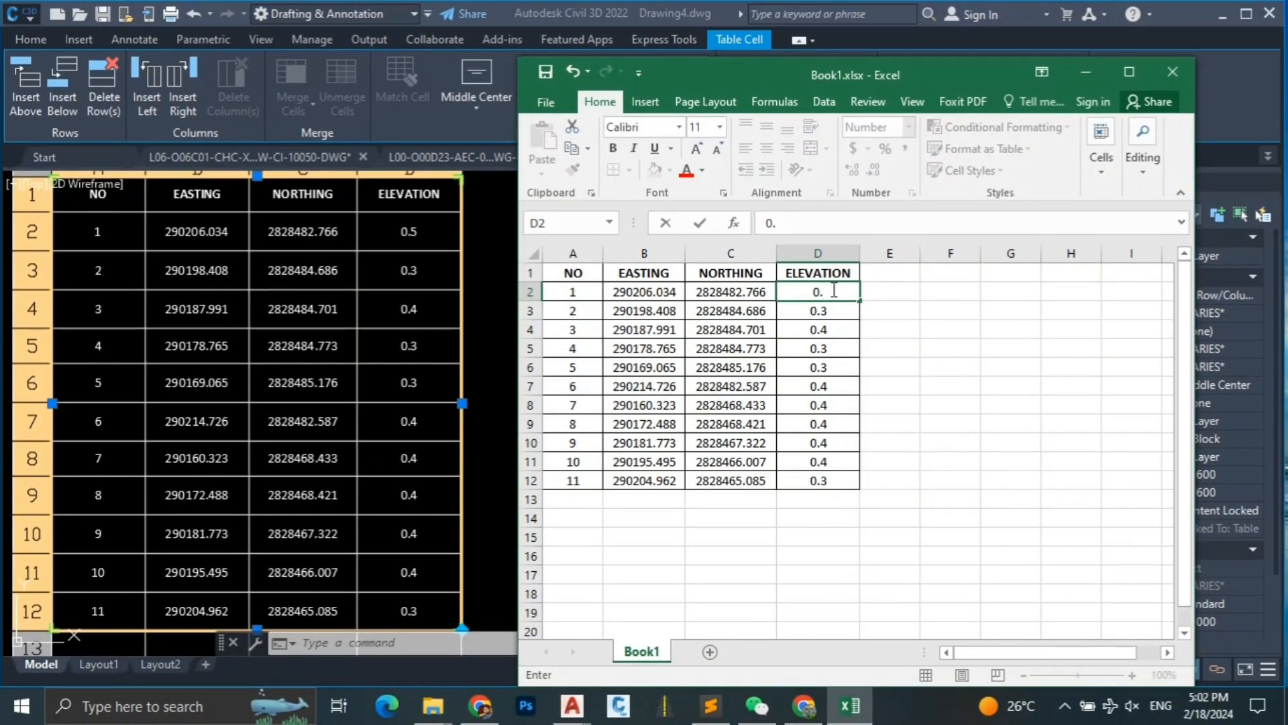
text(8)
key(Return)
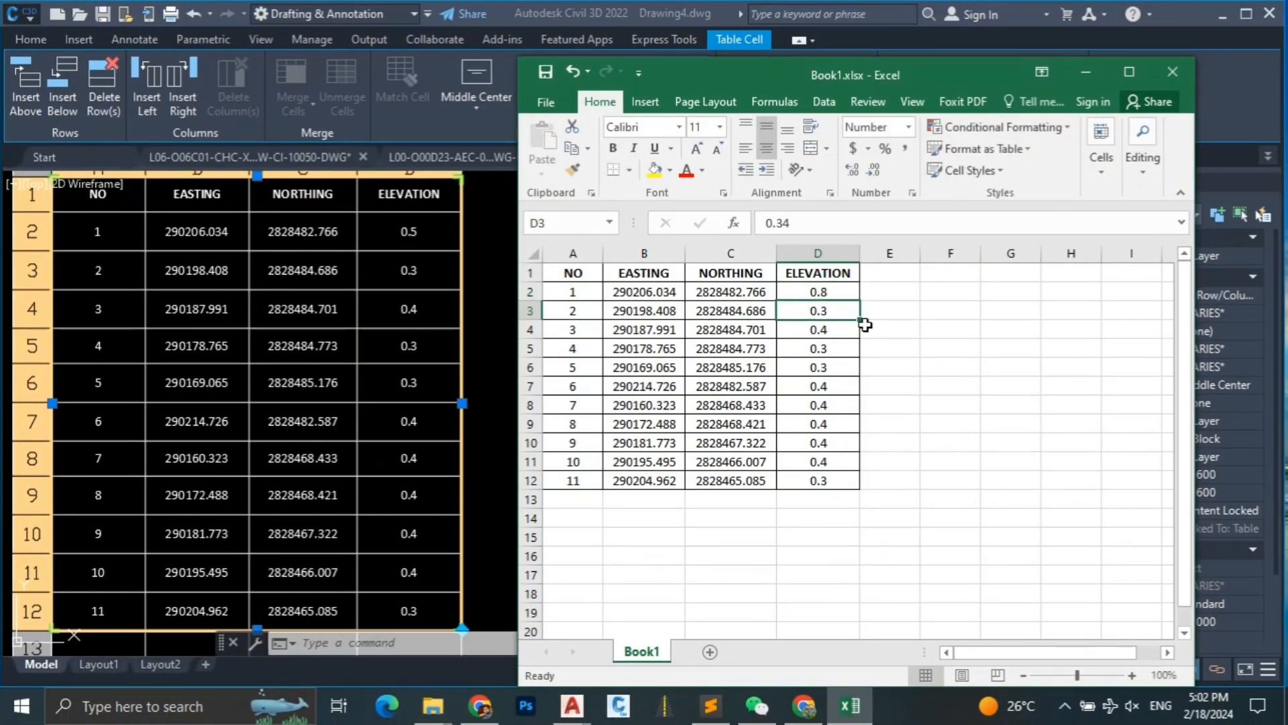
Step: Return to the Civil 3D drawing, deselect the table and update all data links
click(1101, 73)
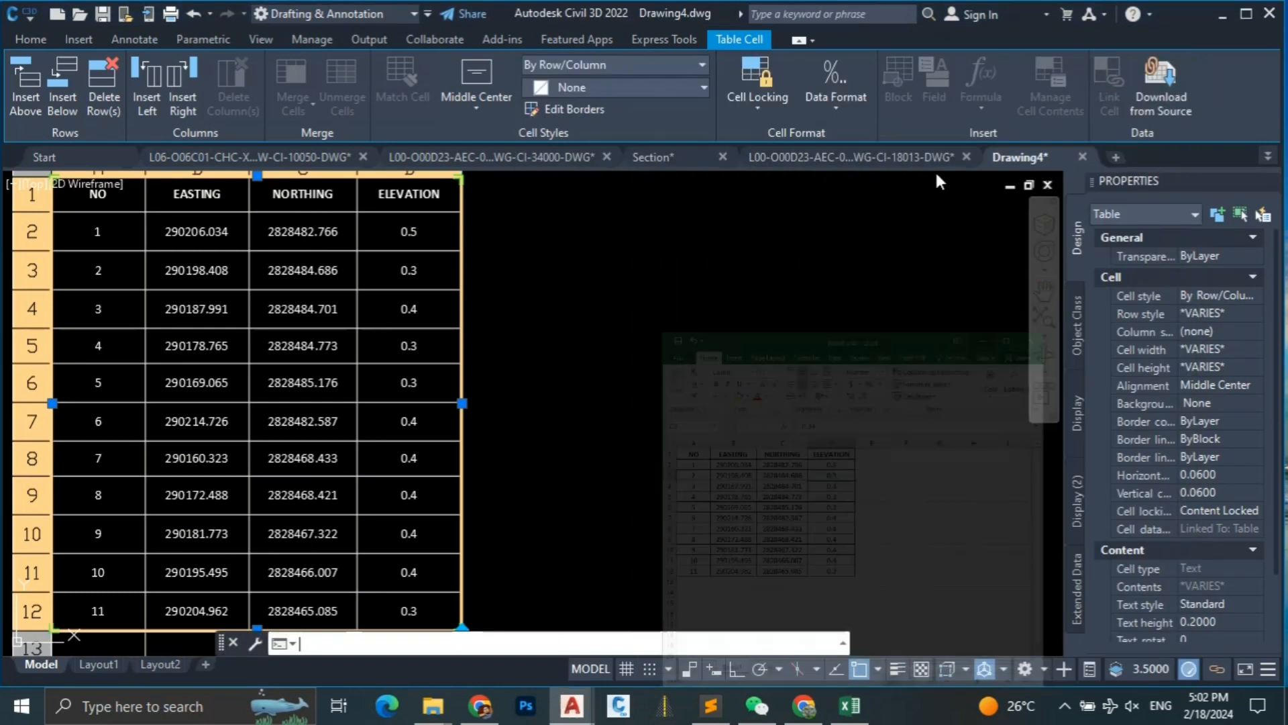
middle_drag(669, 326, 765, 329)
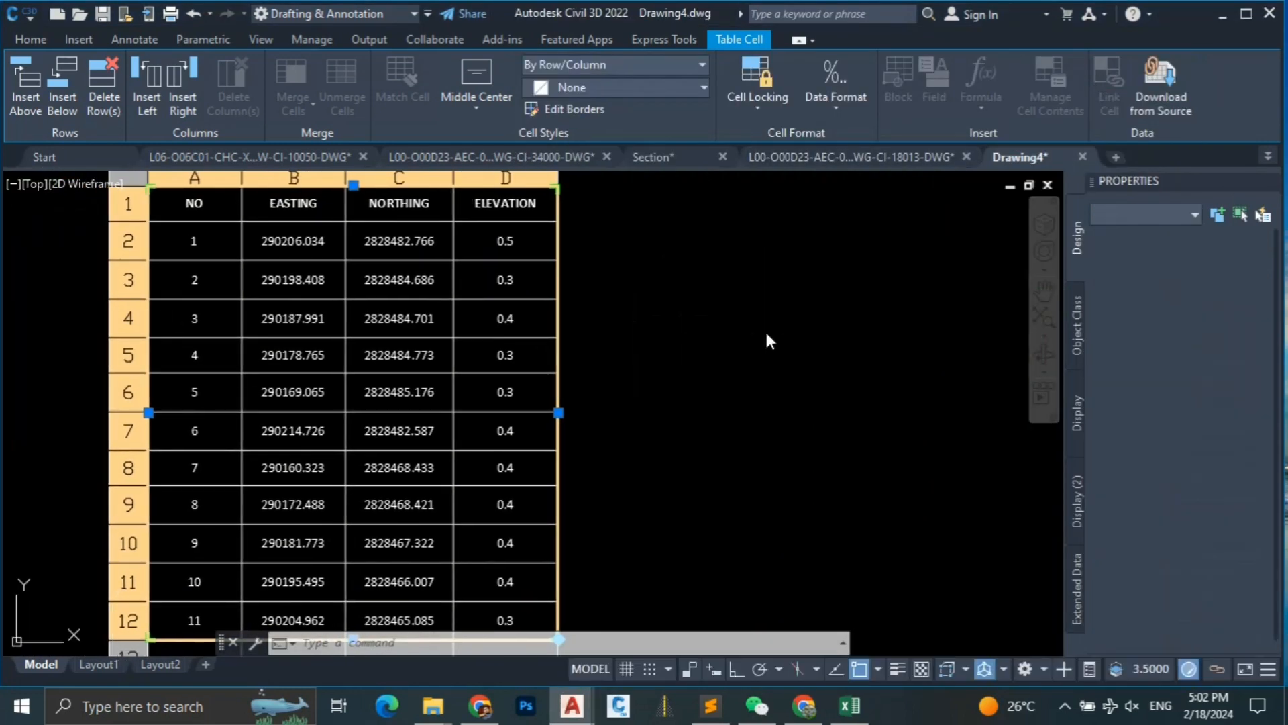
key(Escape)
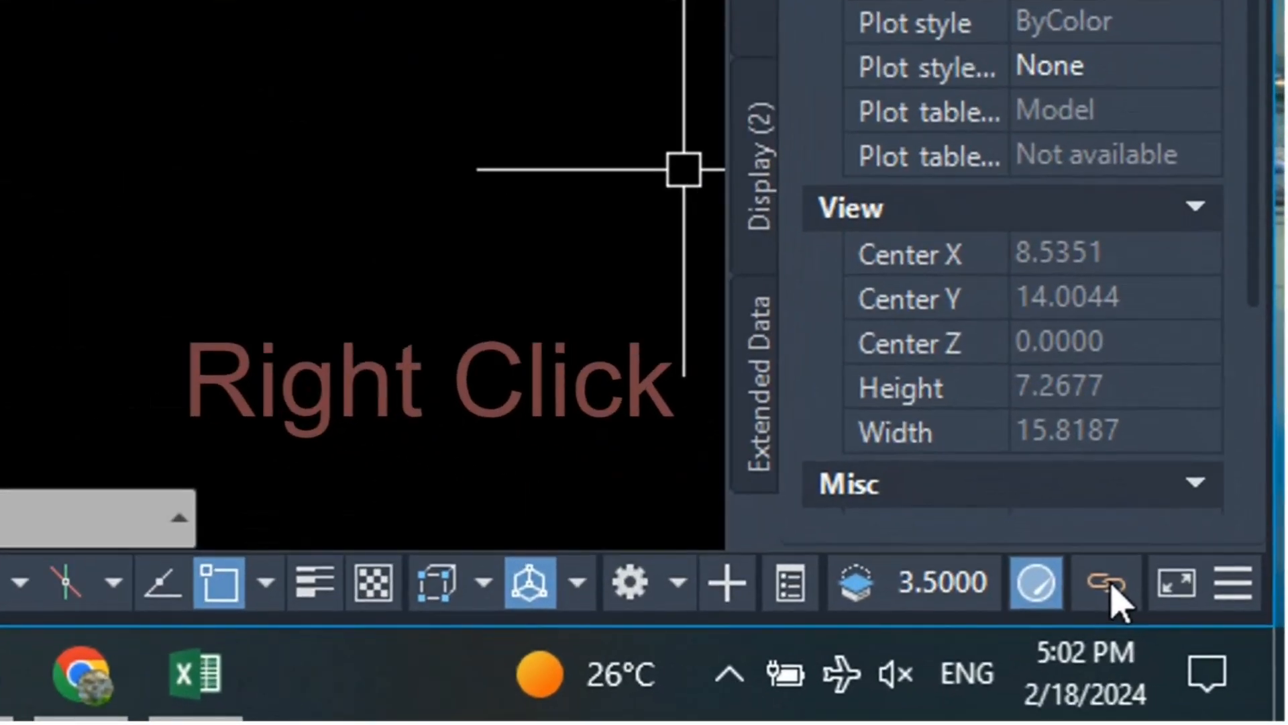
right_click(1112, 583)
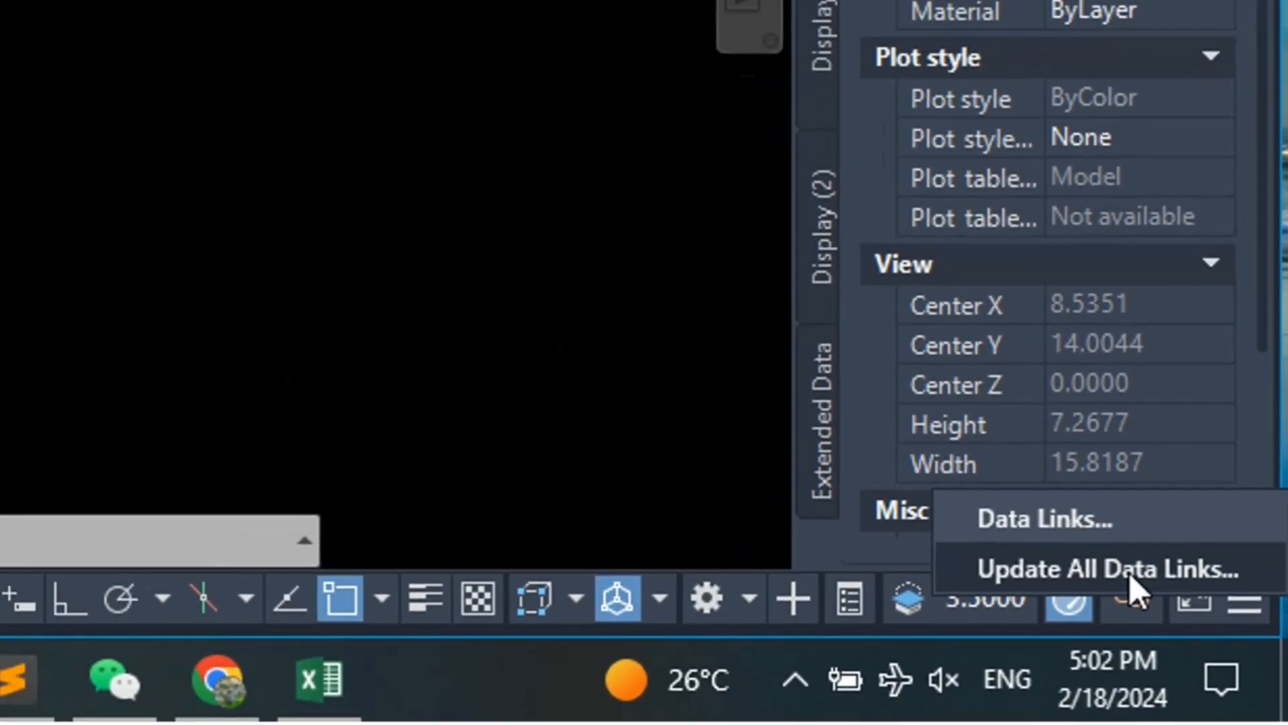
click(1107, 560)
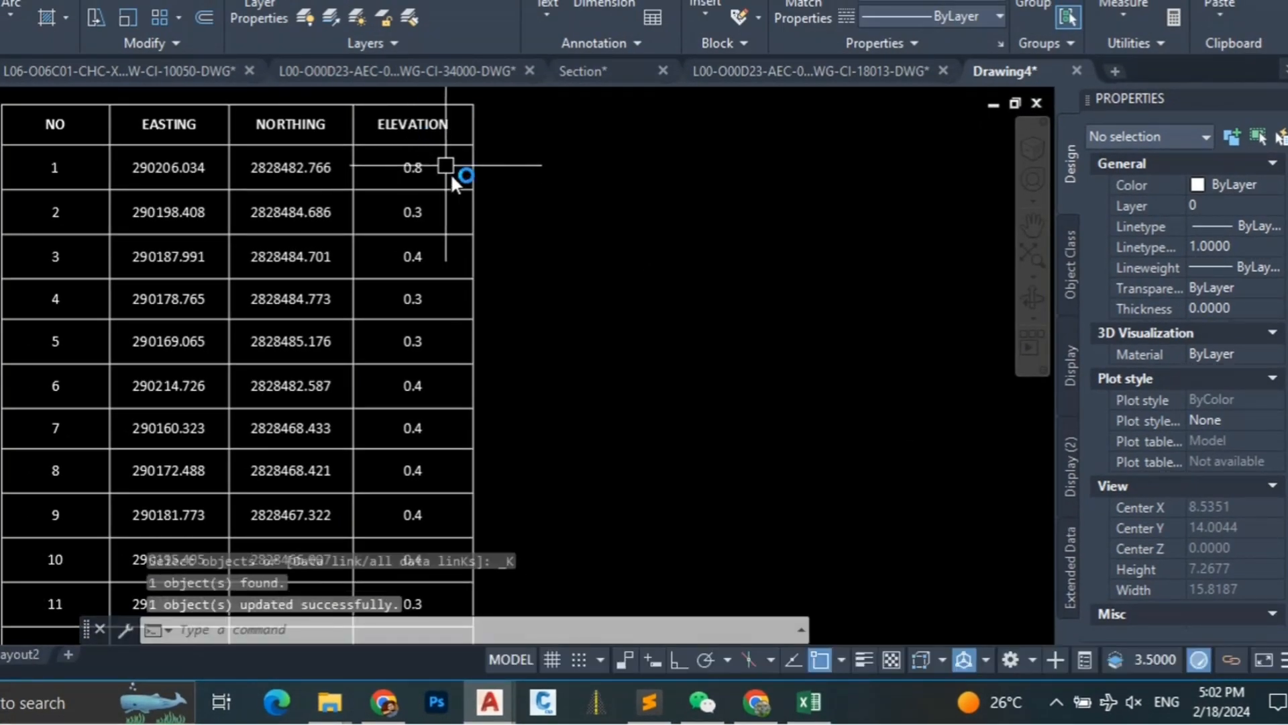
Step: In Book1.xlsx, renumber A3 as 200 and A4 as 300, and fill the series down through A12 to 1100
click(809, 702)
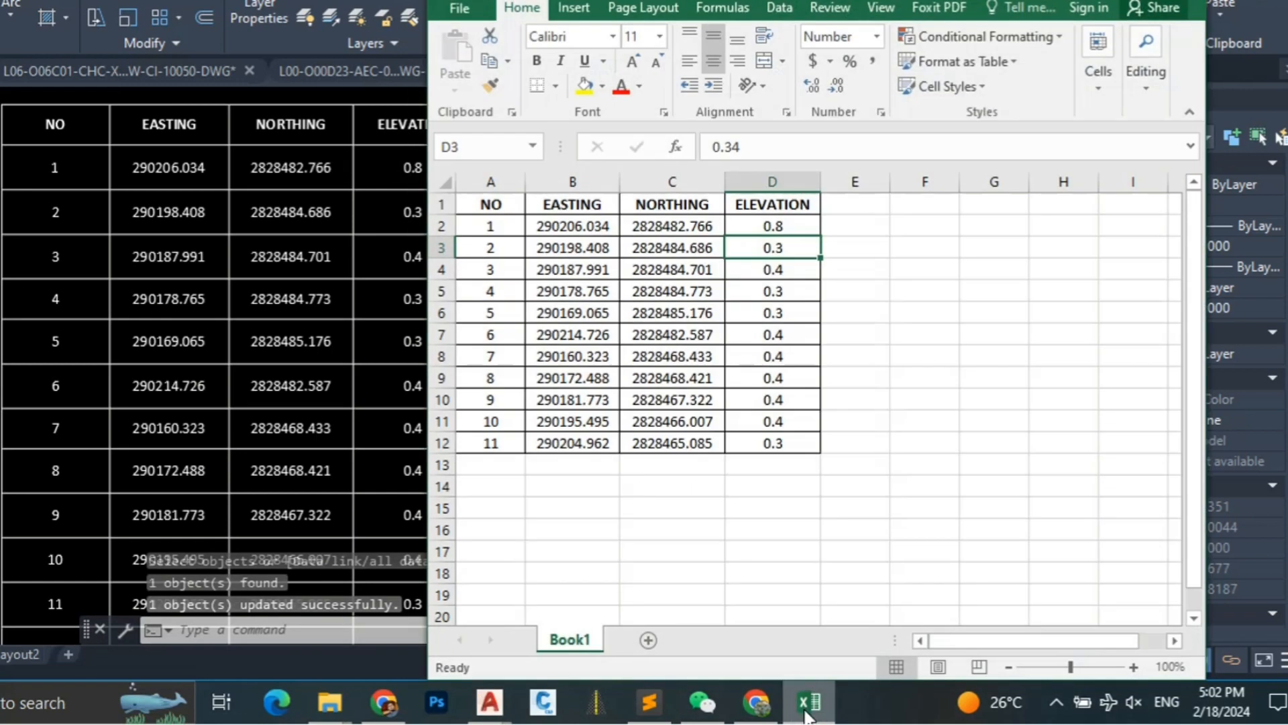
click(512, 253)
text(200)
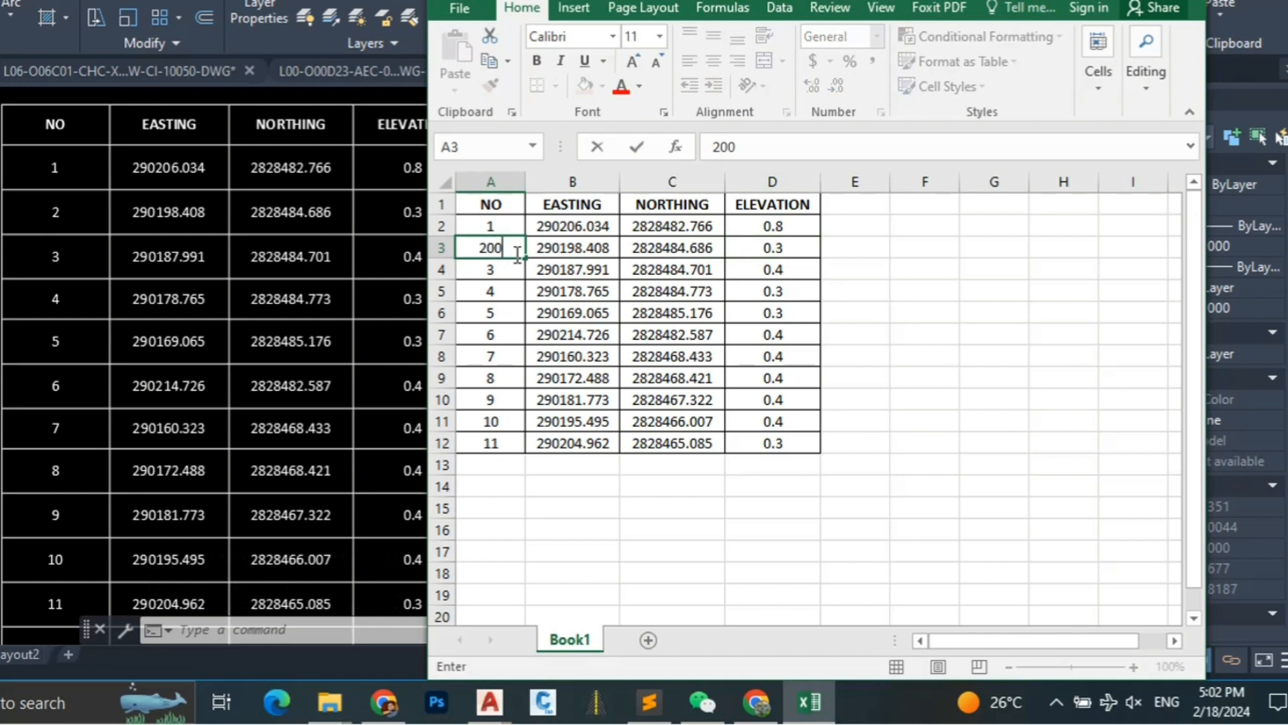
key(Return)
text(3)
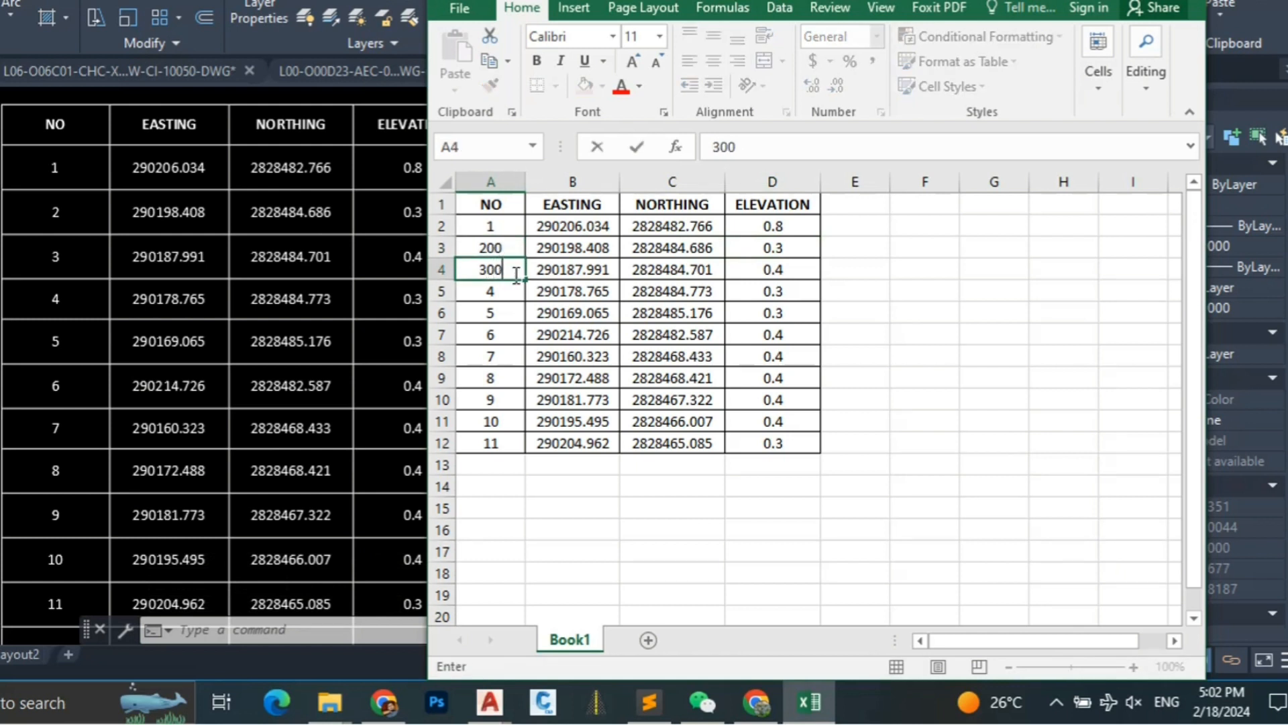
text(00)
key(Return)
drag(505, 250, 522, 449)
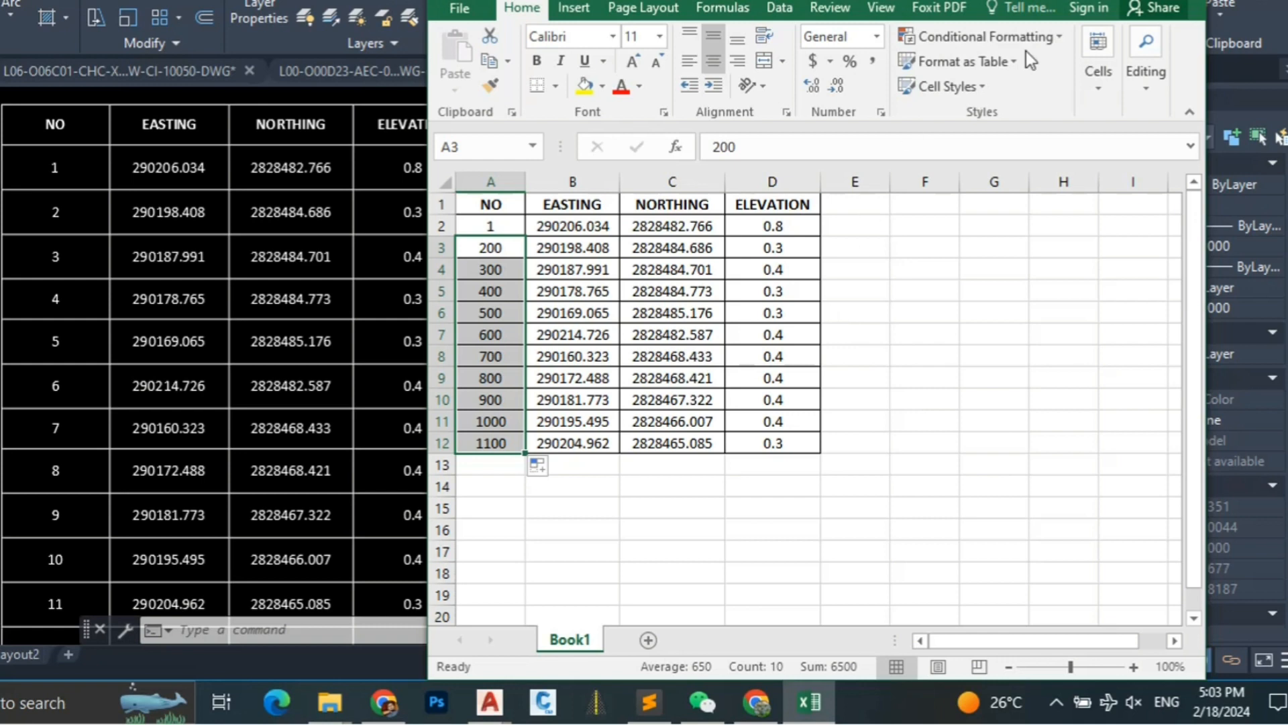
Step: Switch back to Civil 3D and update all data links so the table takes the new numbering from Excel
click(1082, 0)
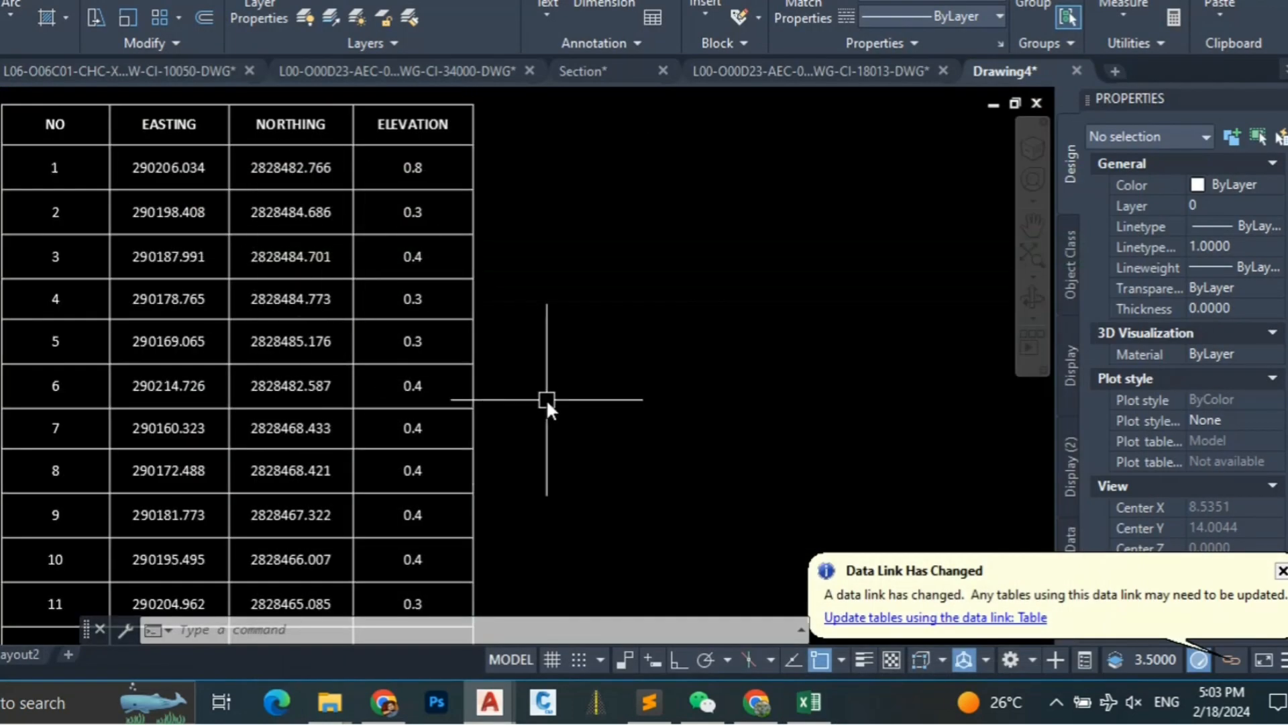
middle_drag(546, 399, 560, 325)
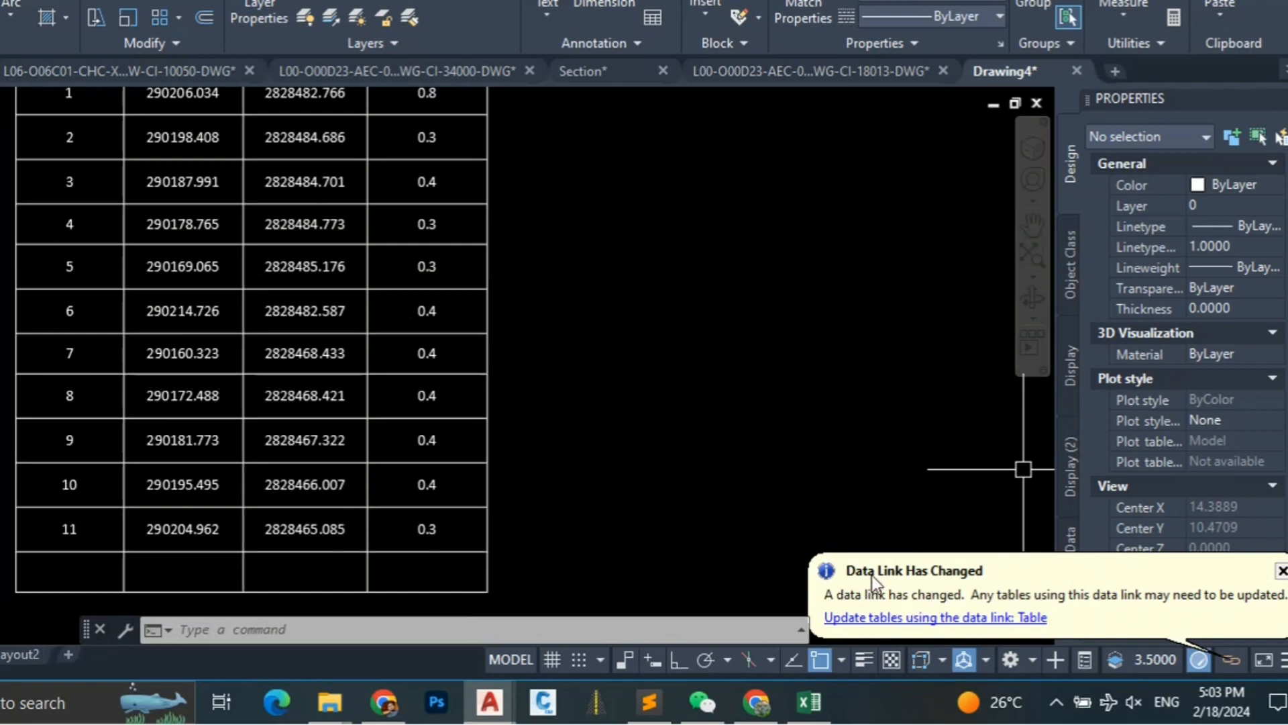
right_click(1229, 660)
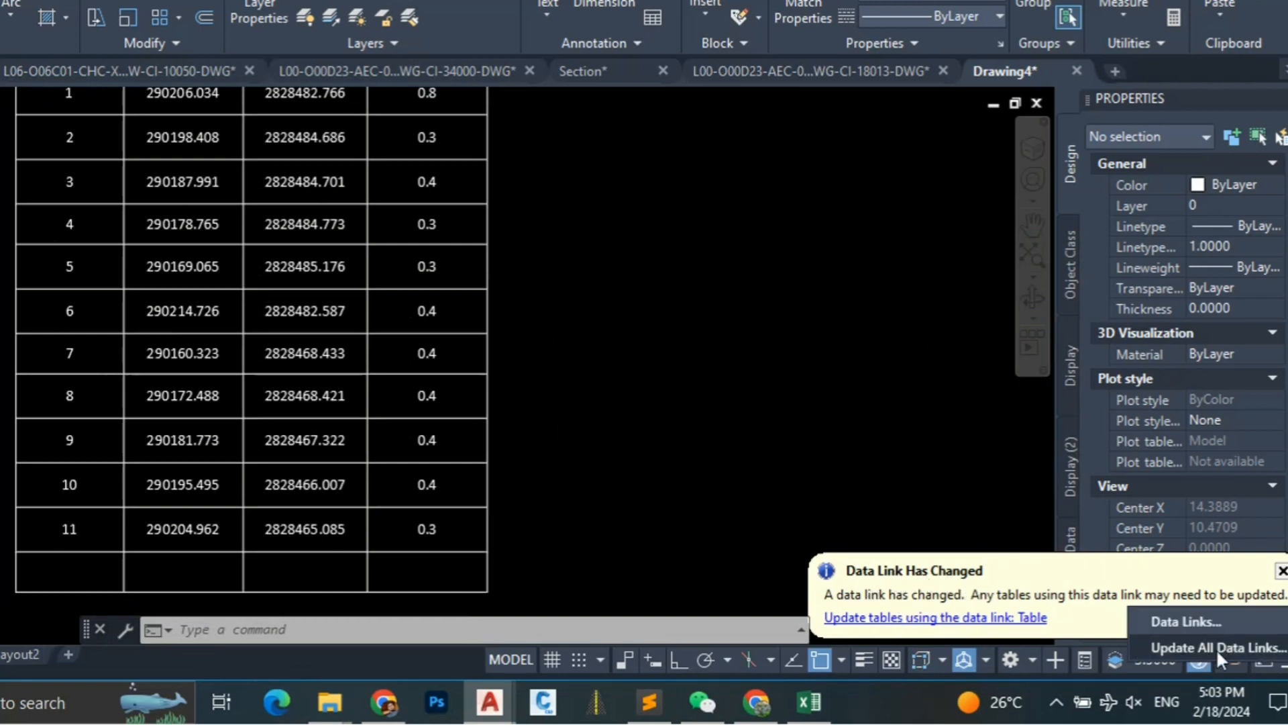
click(1216, 648)
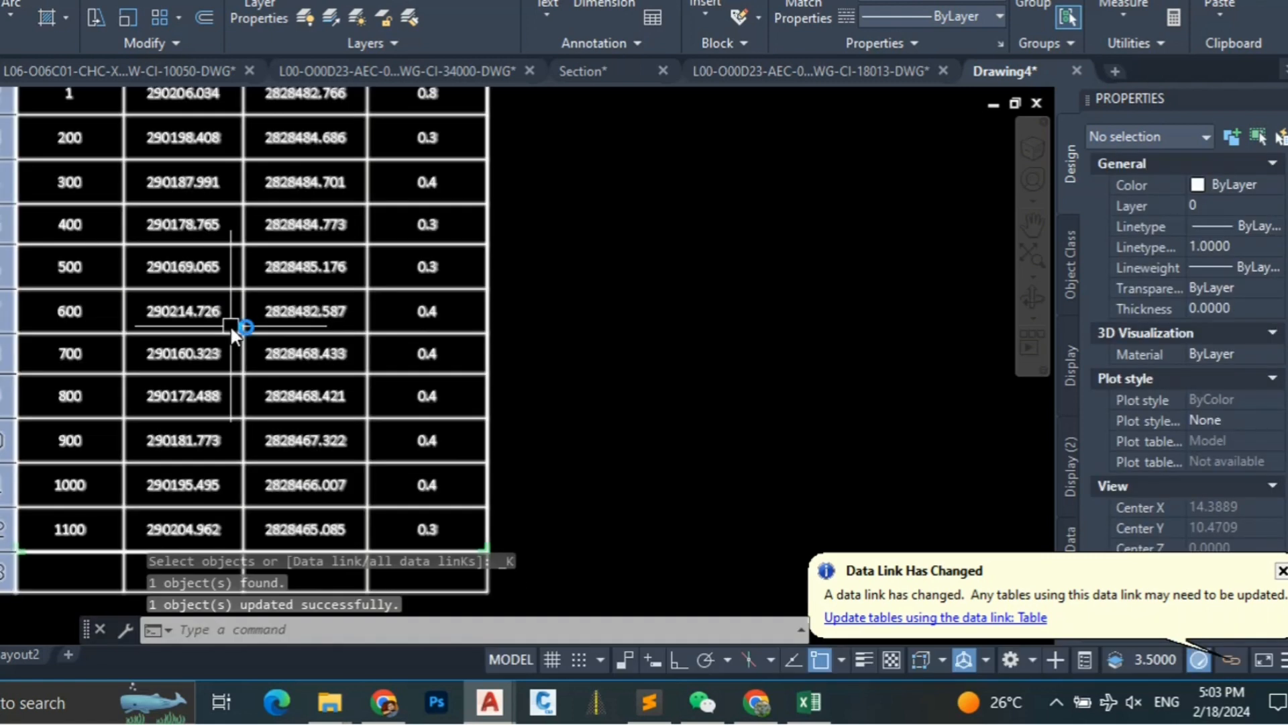
click(82, 133)
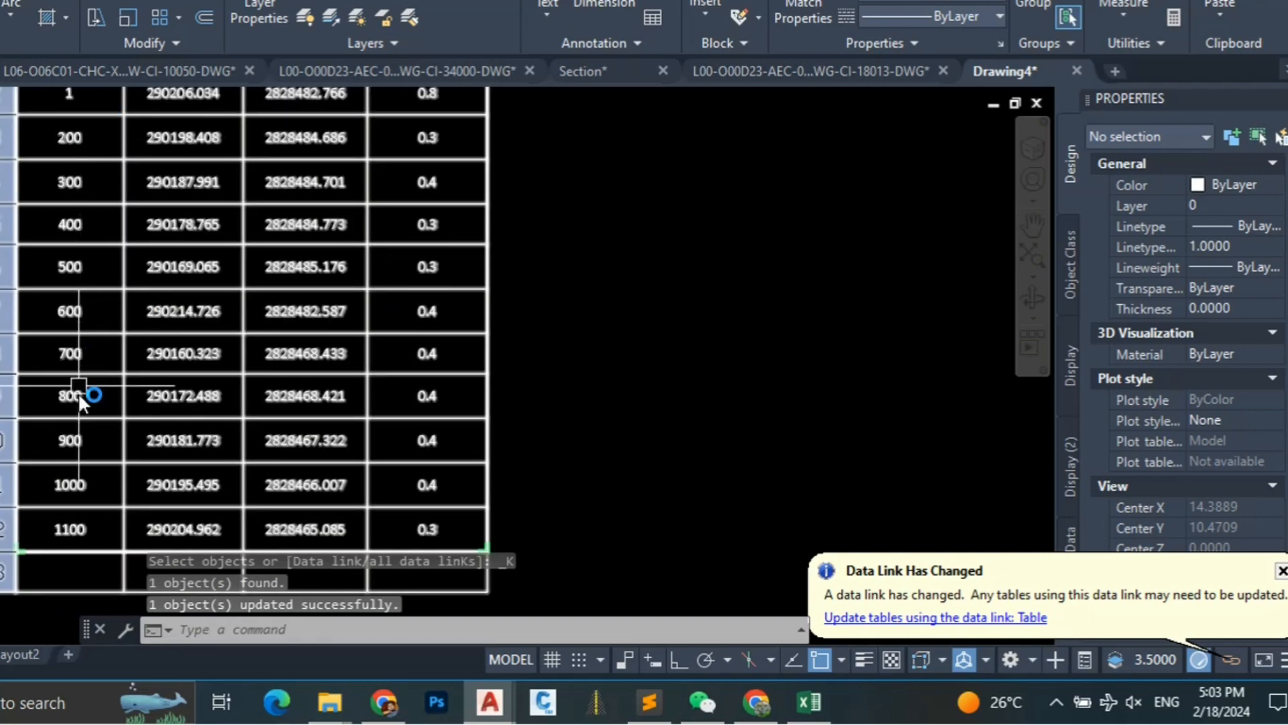
scroll(485, 329, down, 2)
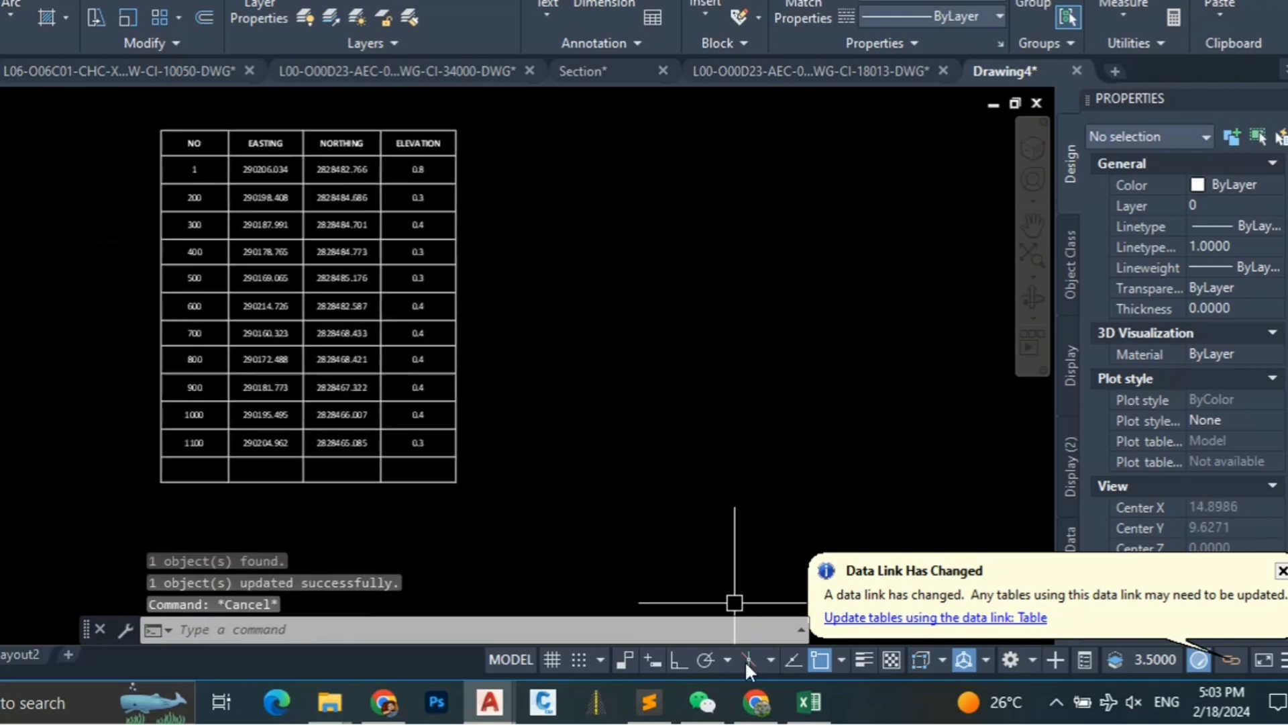
Step: Bring up Book1.xlsx beside the drawing and compare its rows with the linked table, including the empty last row
click(810, 701)
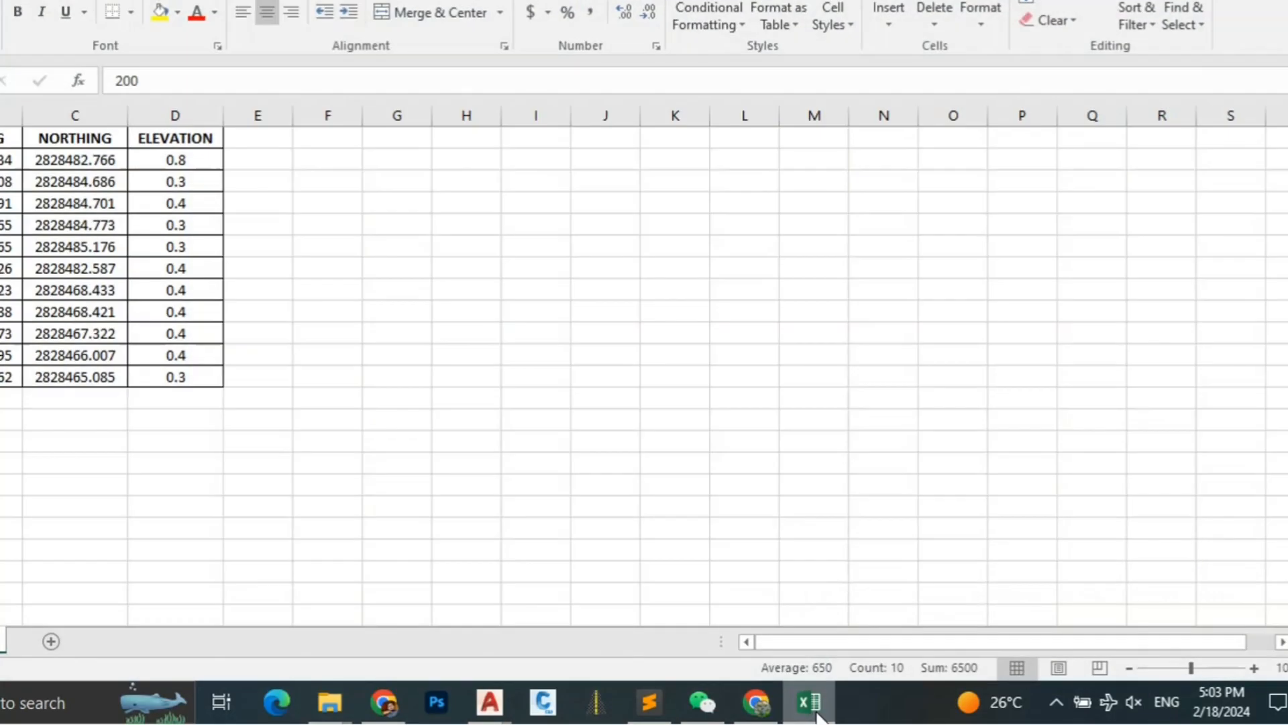
click(44, 444)
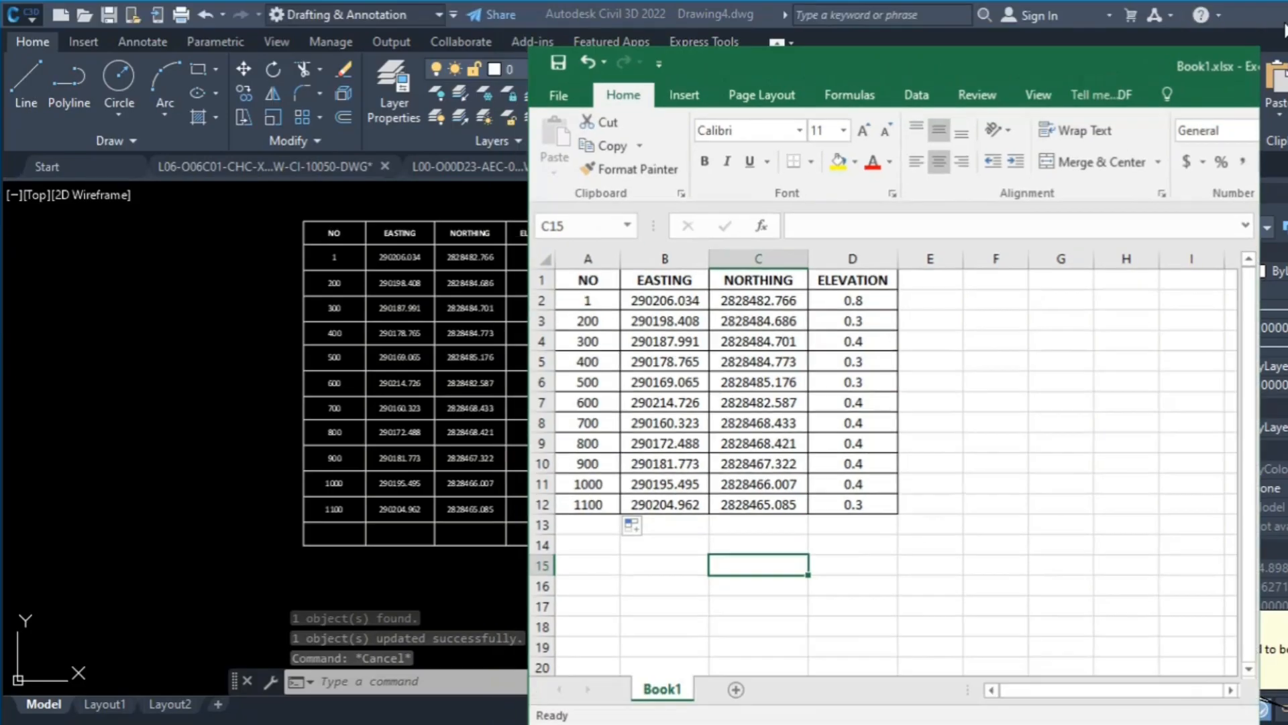
drag(947, 86, 1080, 80)
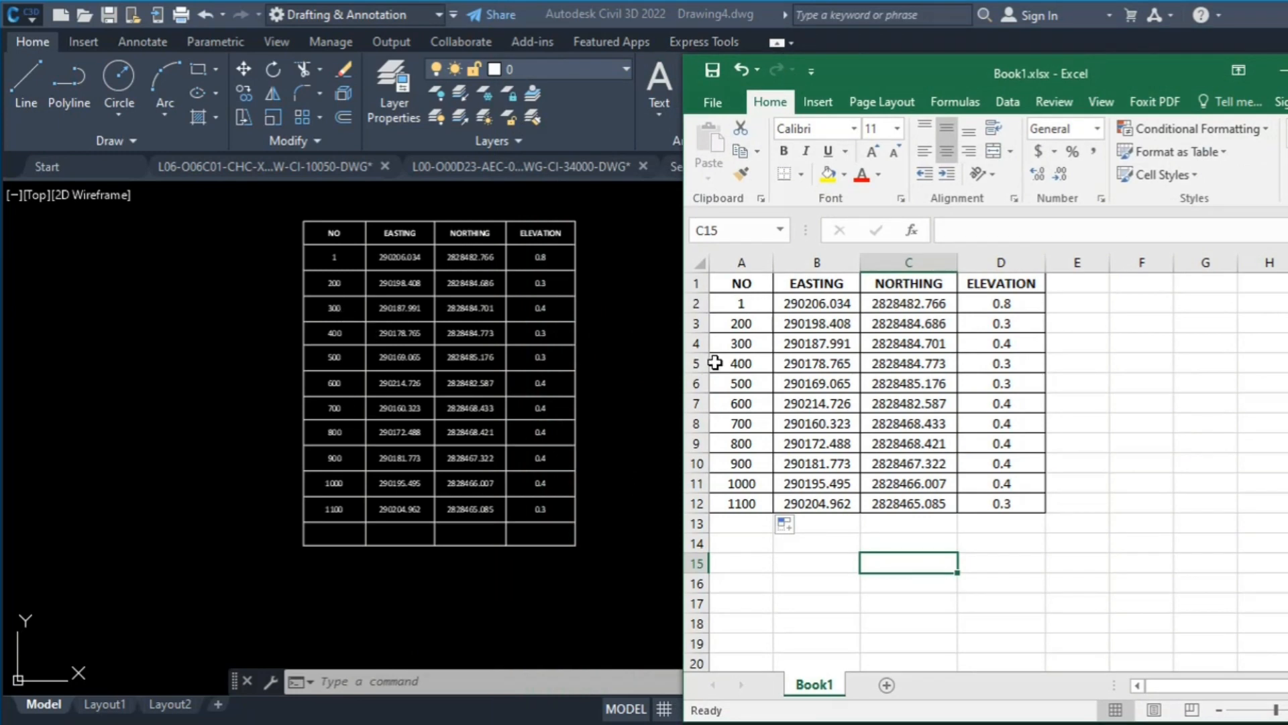
click(622, 525)
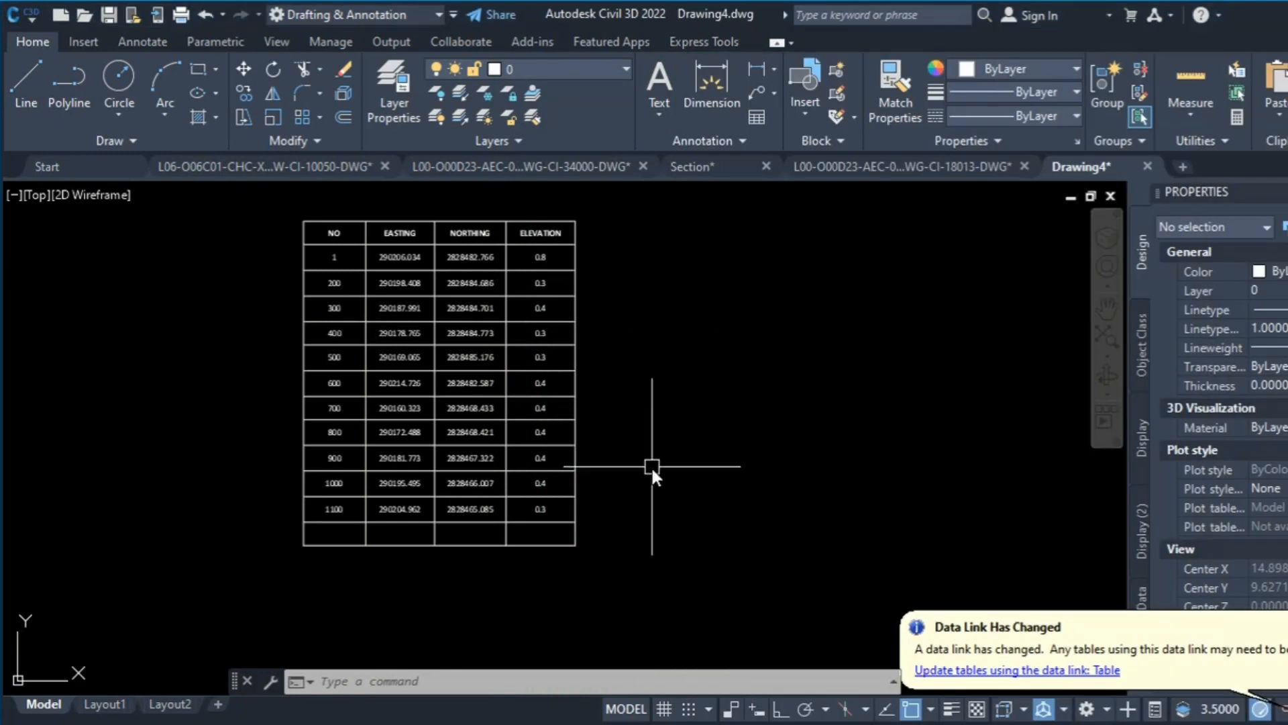
scroll(628, 443, up, 4)
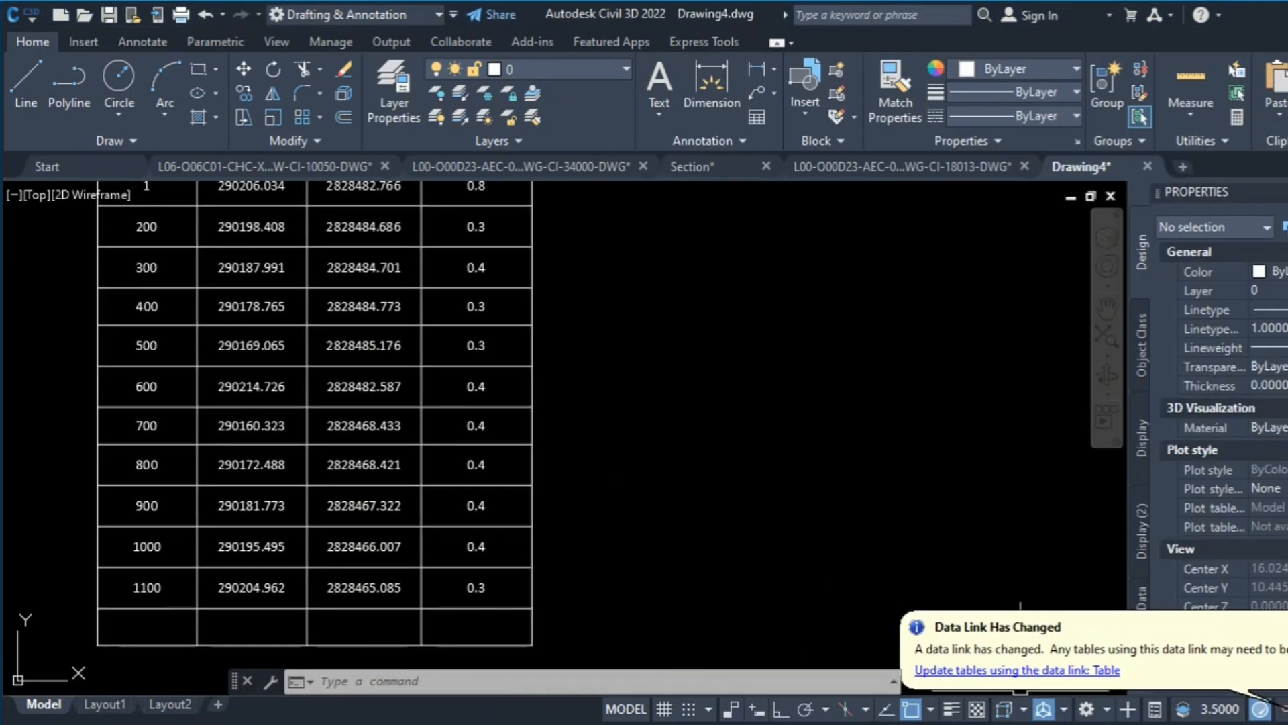
Step: In Book1.xlsx, enter the person's name in cell A13 and "book" in cell B13
click(1025, 722)
click(961, 537)
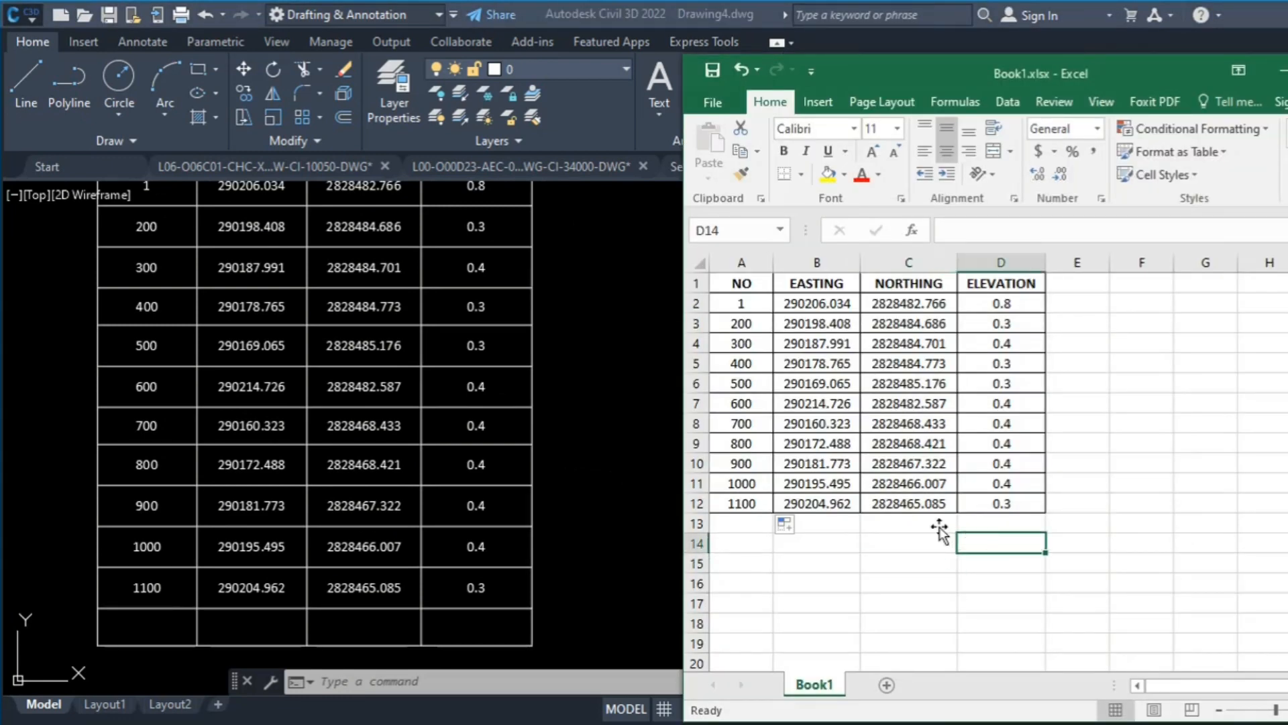
click(744, 520)
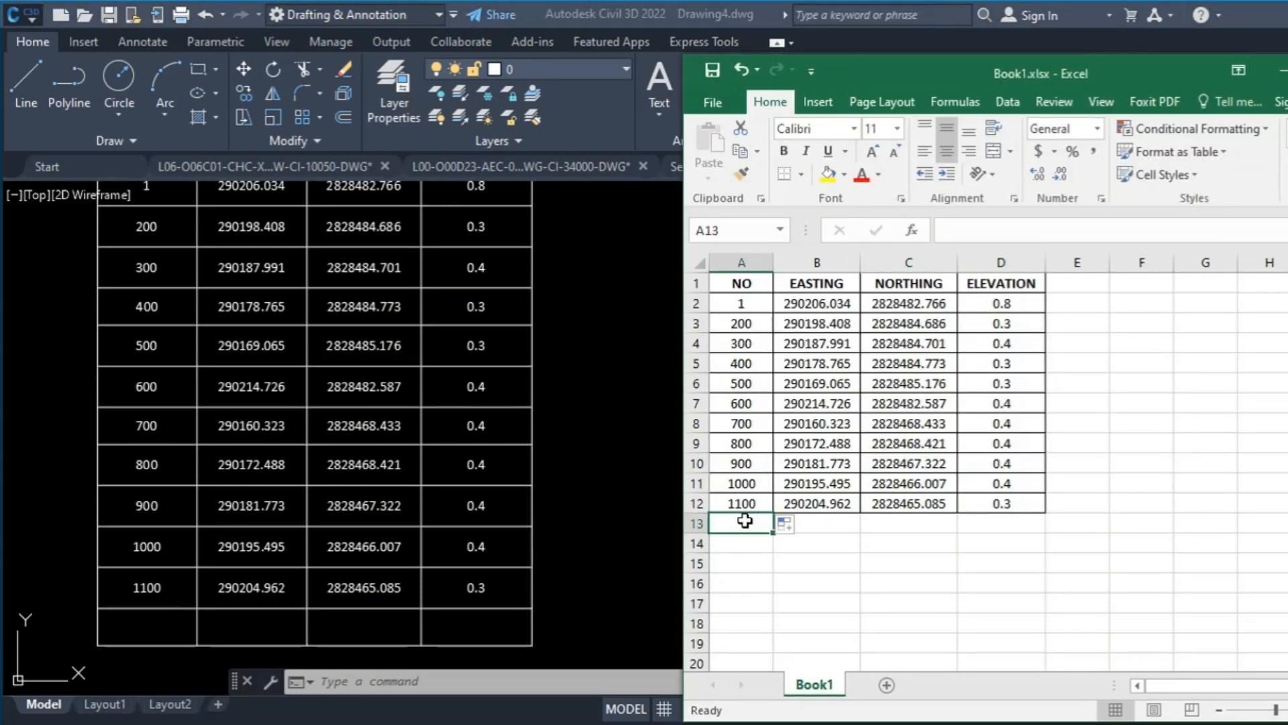
text(Has)
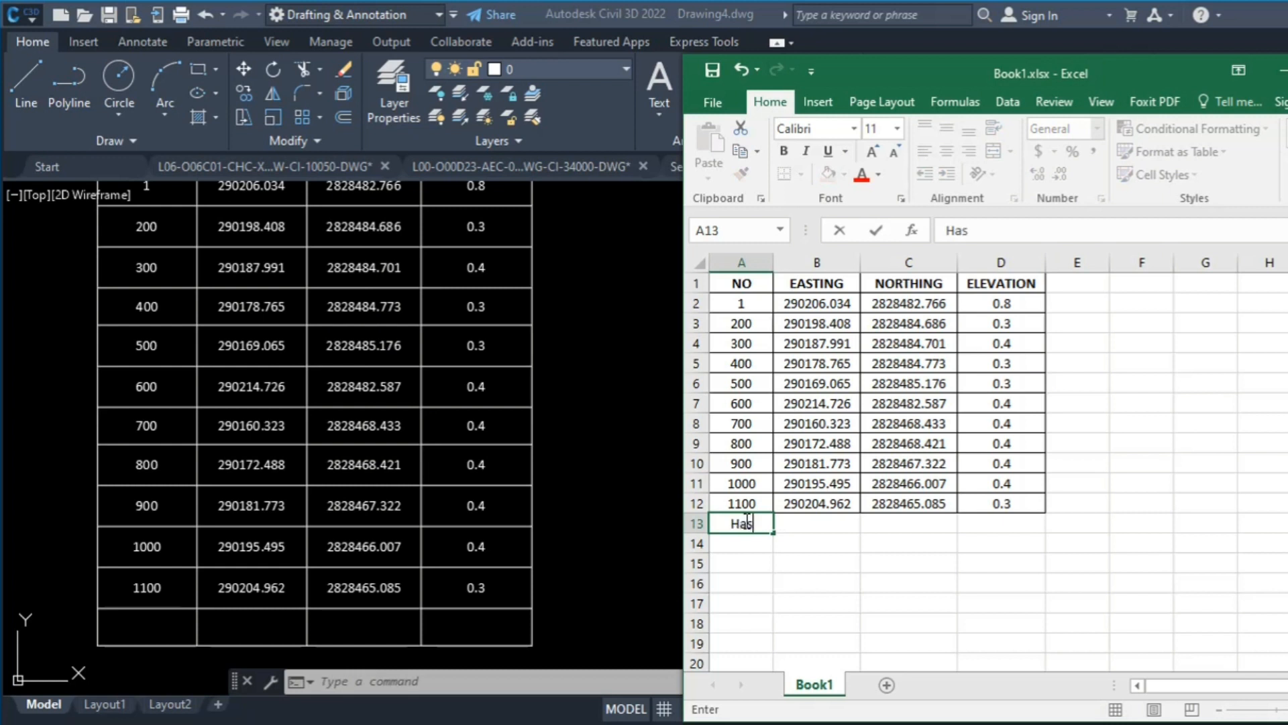
text(itha)
click(824, 524)
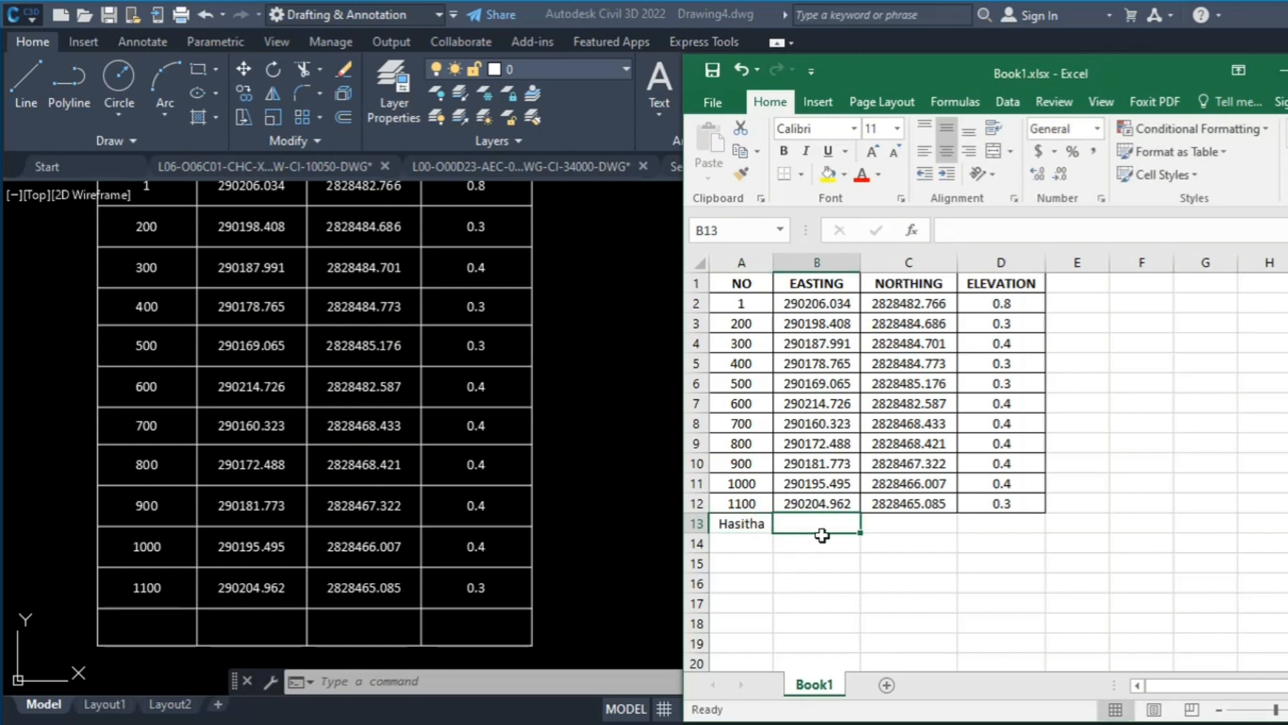
text(book)
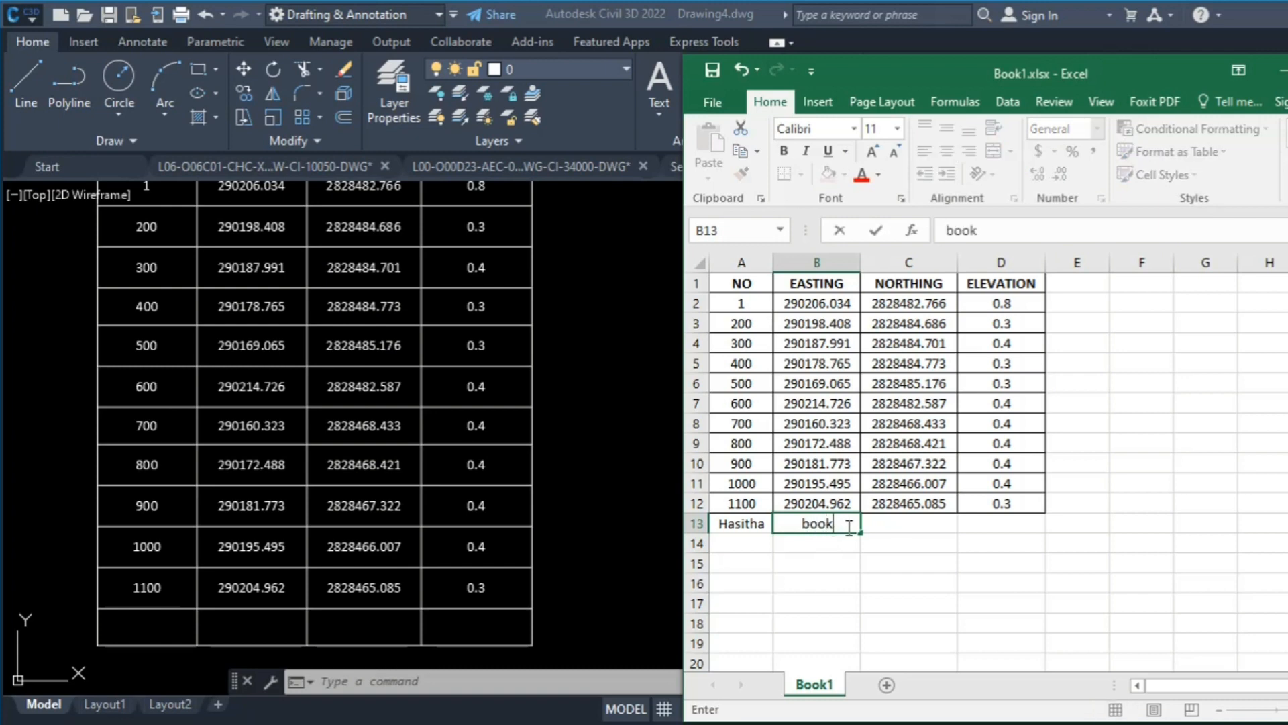
click(955, 569)
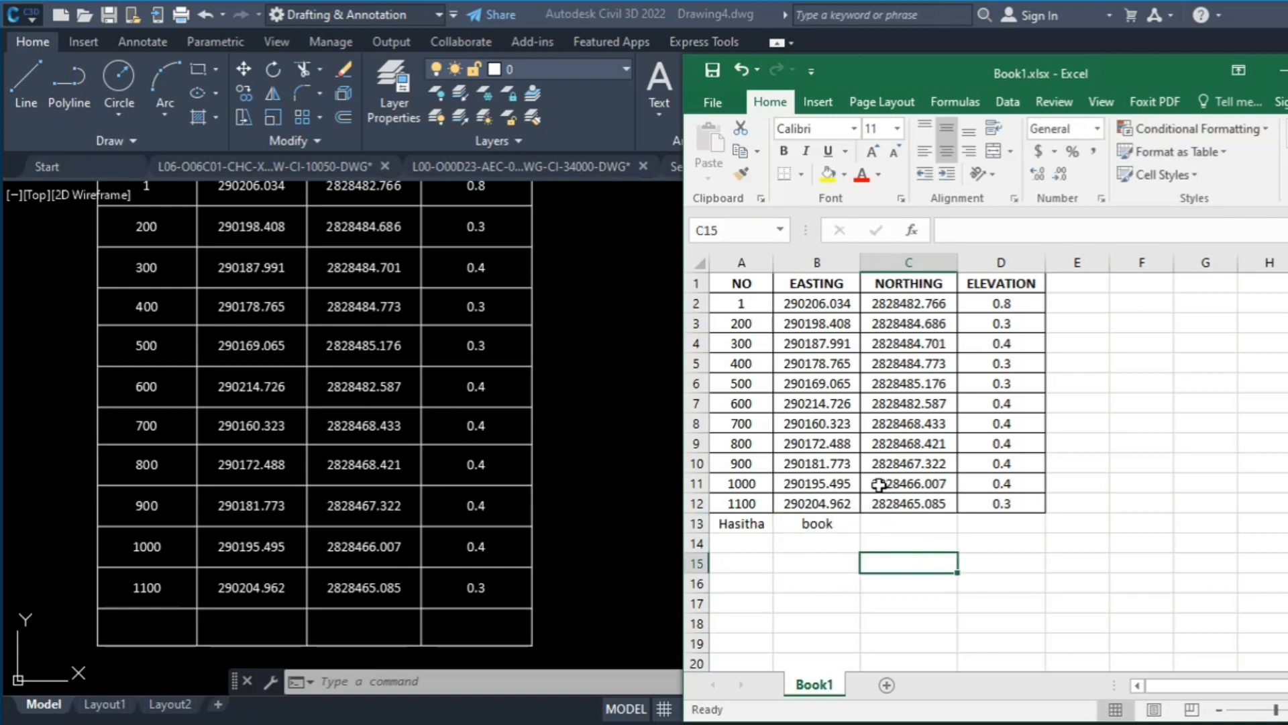
Step: Leave Excel for the Civil 3D drawing and update all data links to bring row 13 into the table
drag(1159, 64, 1066, 63)
click(1245, 68)
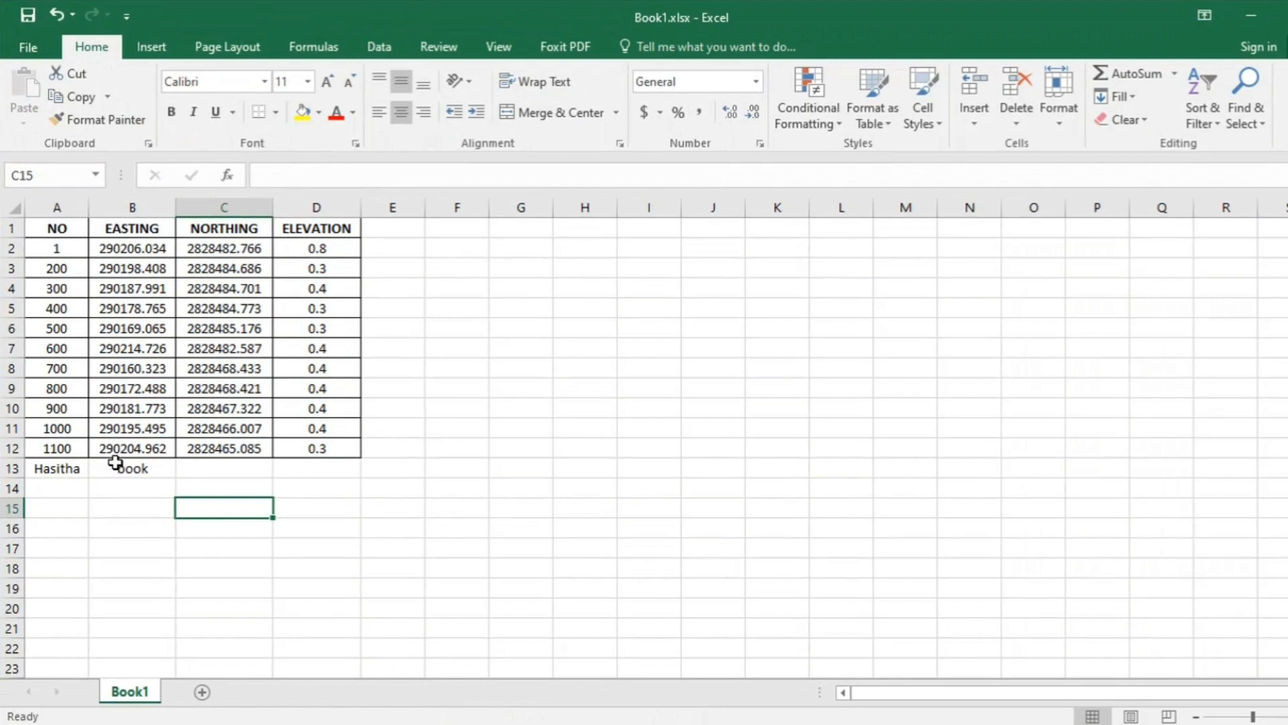
click(1254, 15)
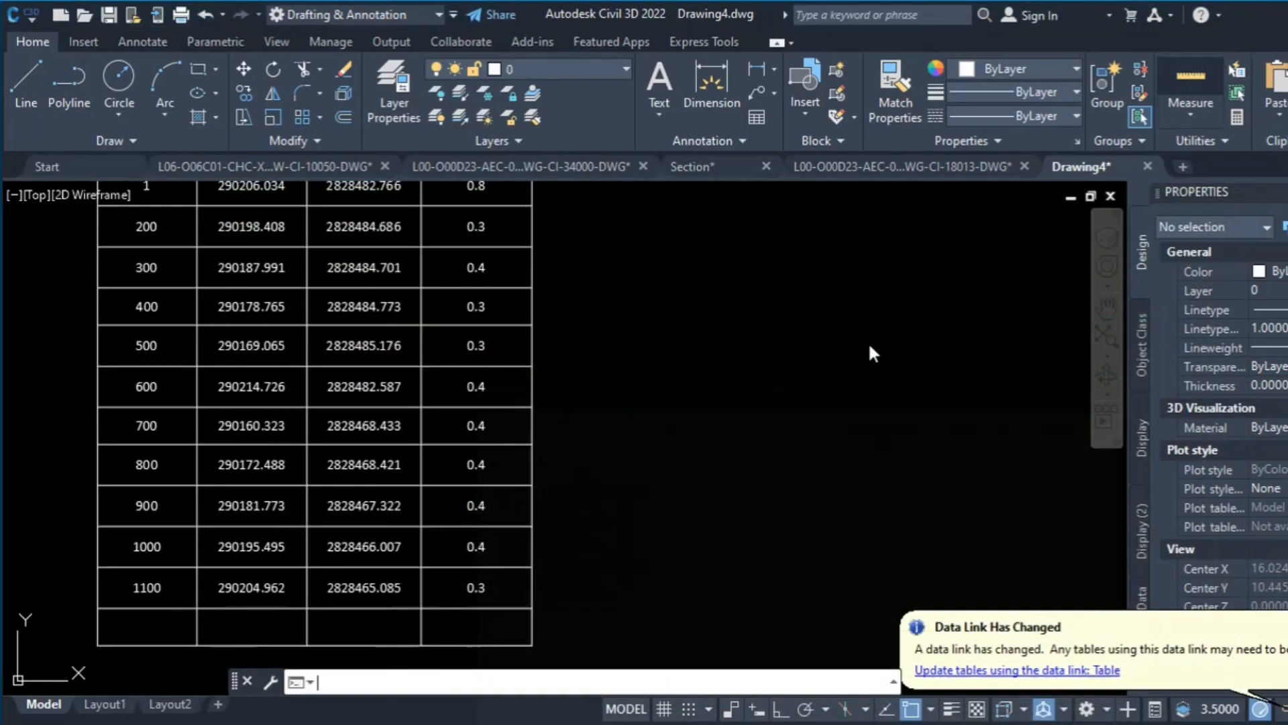
right_click(1284, 711)
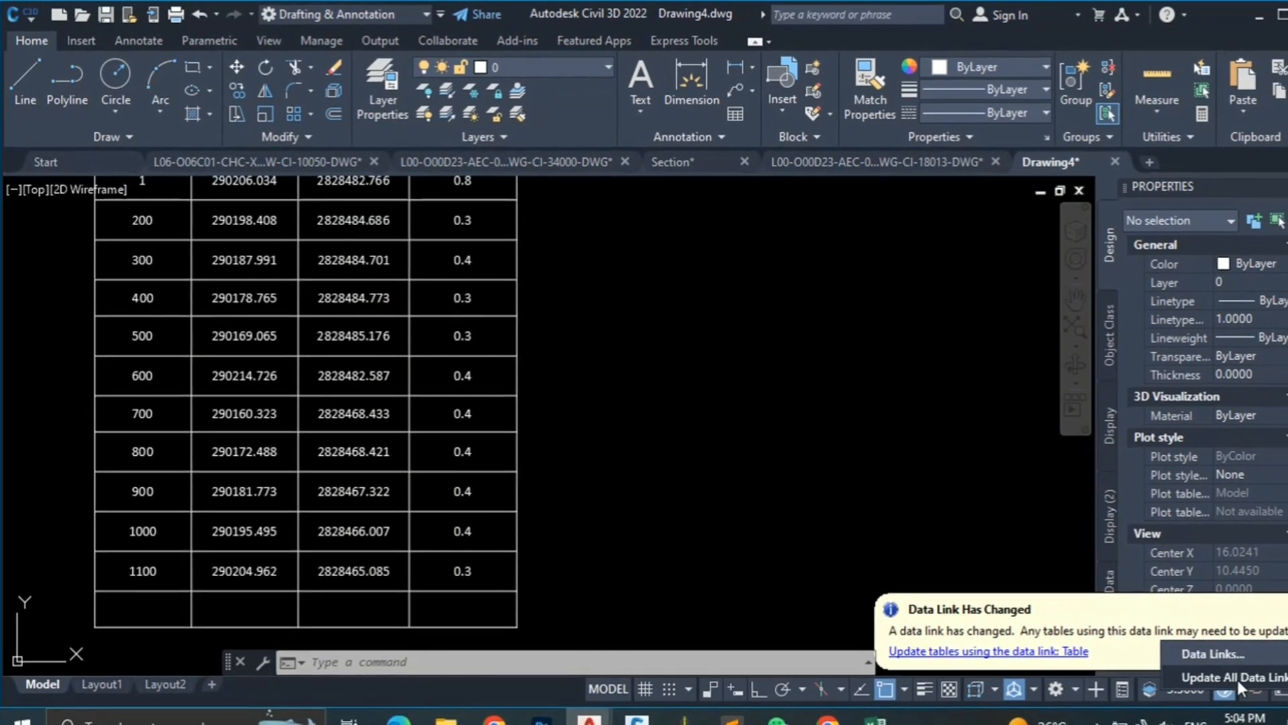
click(1238, 678)
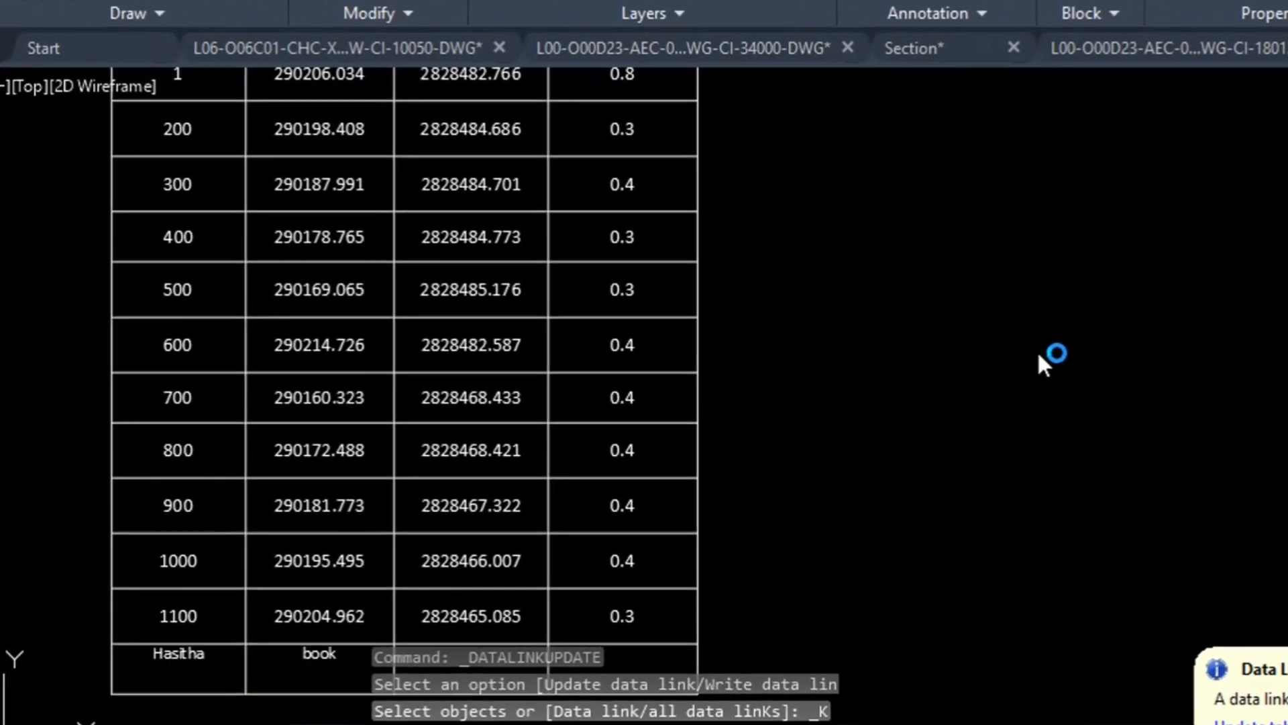
middle_drag(887, 414, 978, 231)
scroll(203, 511, up, 2)
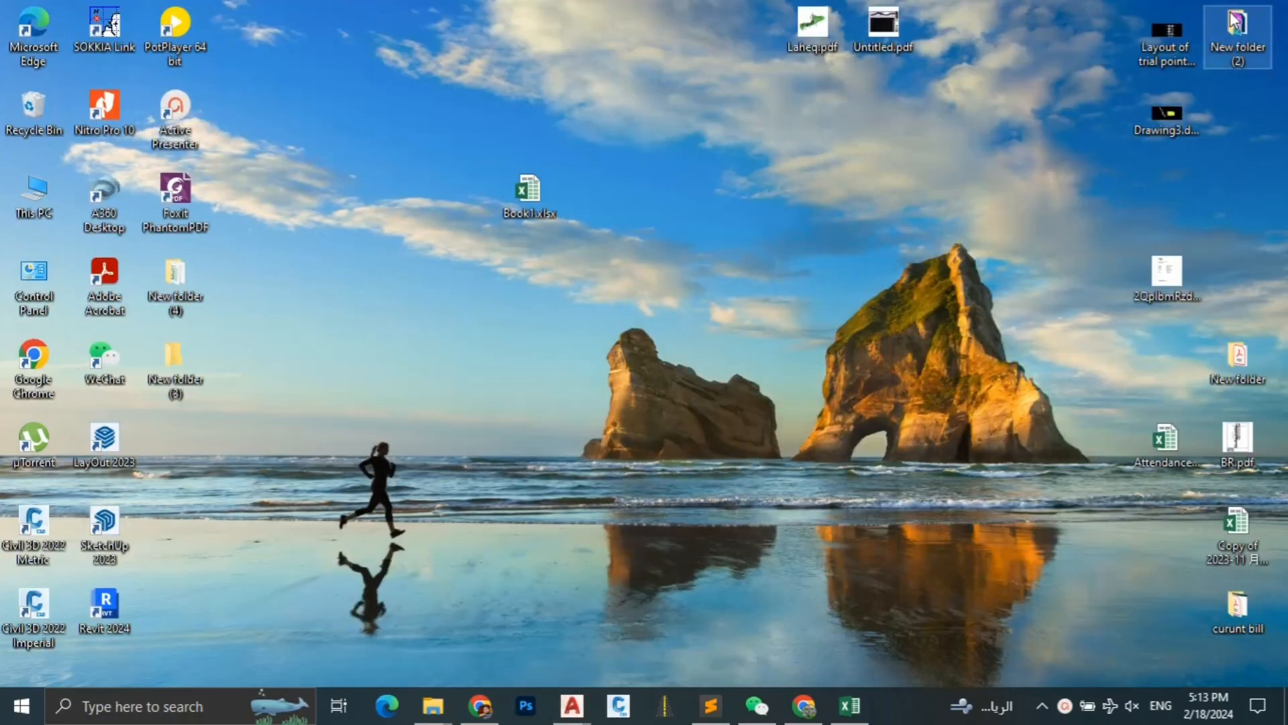
Step: Delete Book1.xlsx from the desktop, closing the workbook in Excel to release the file, and refresh the desktop
right_click(535, 191)
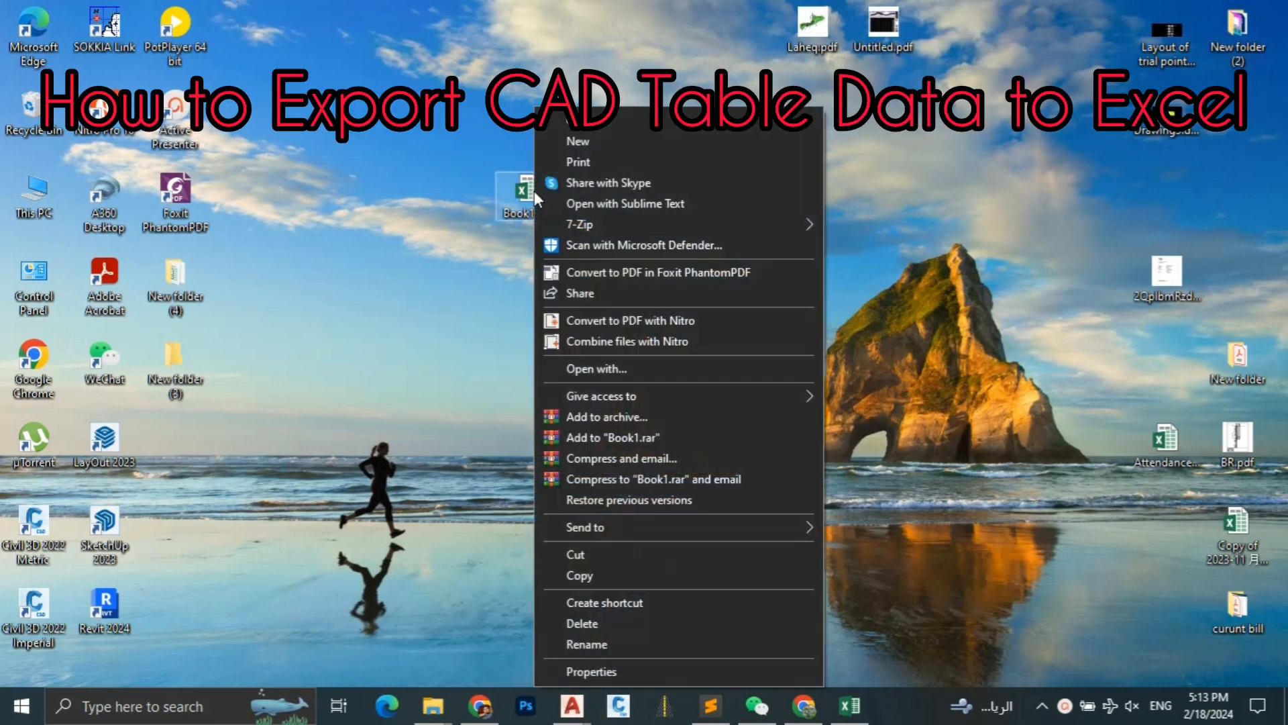
click(600, 622)
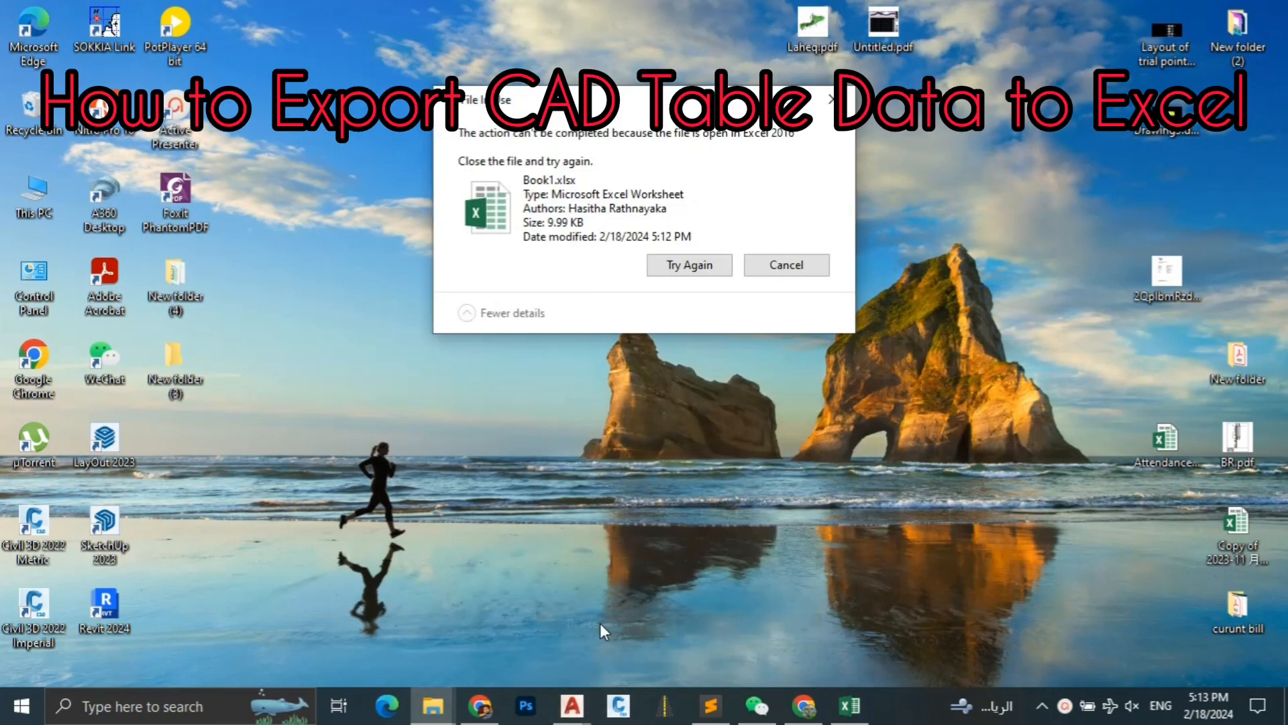
click(689, 265)
click(849, 705)
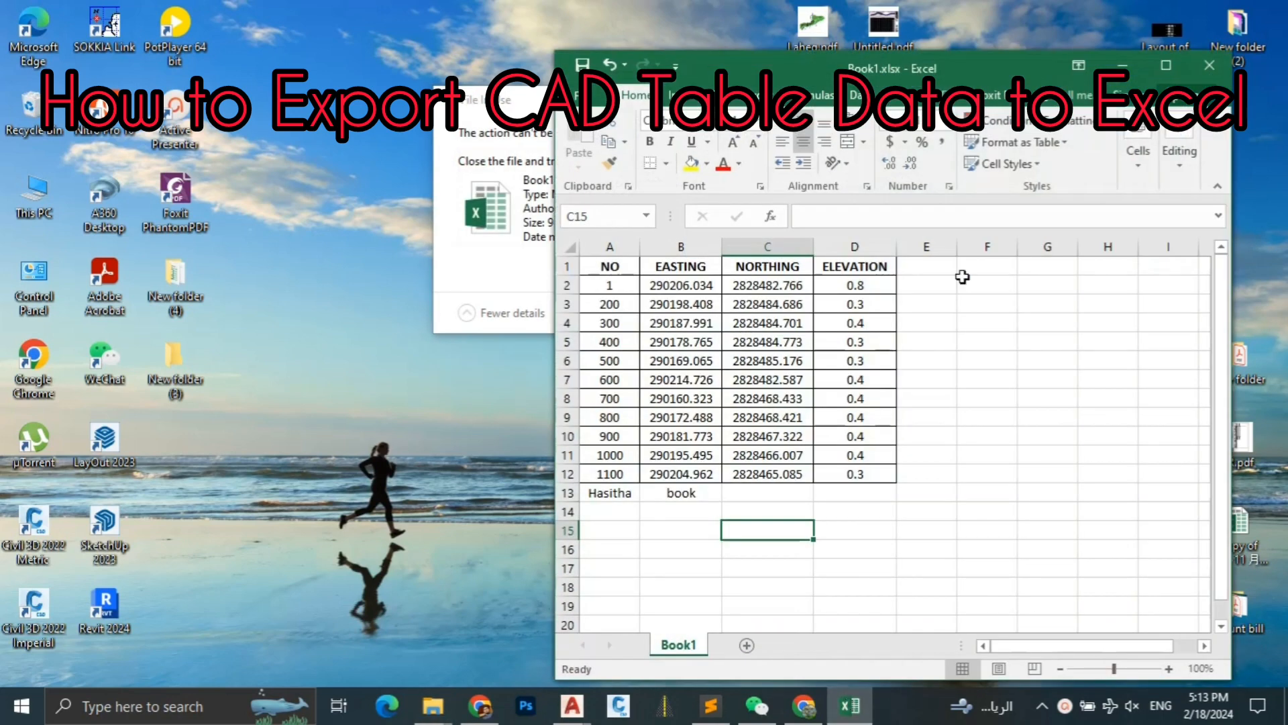
click(1209, 65)
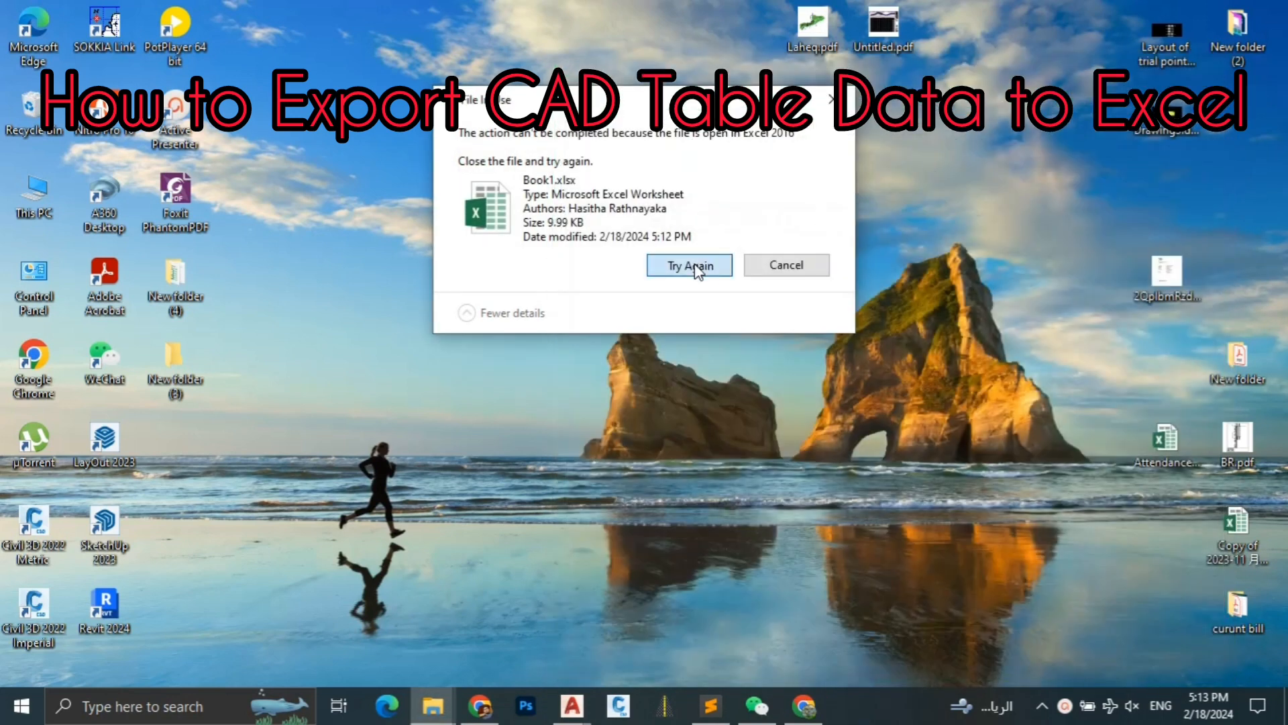
click(695, 266)
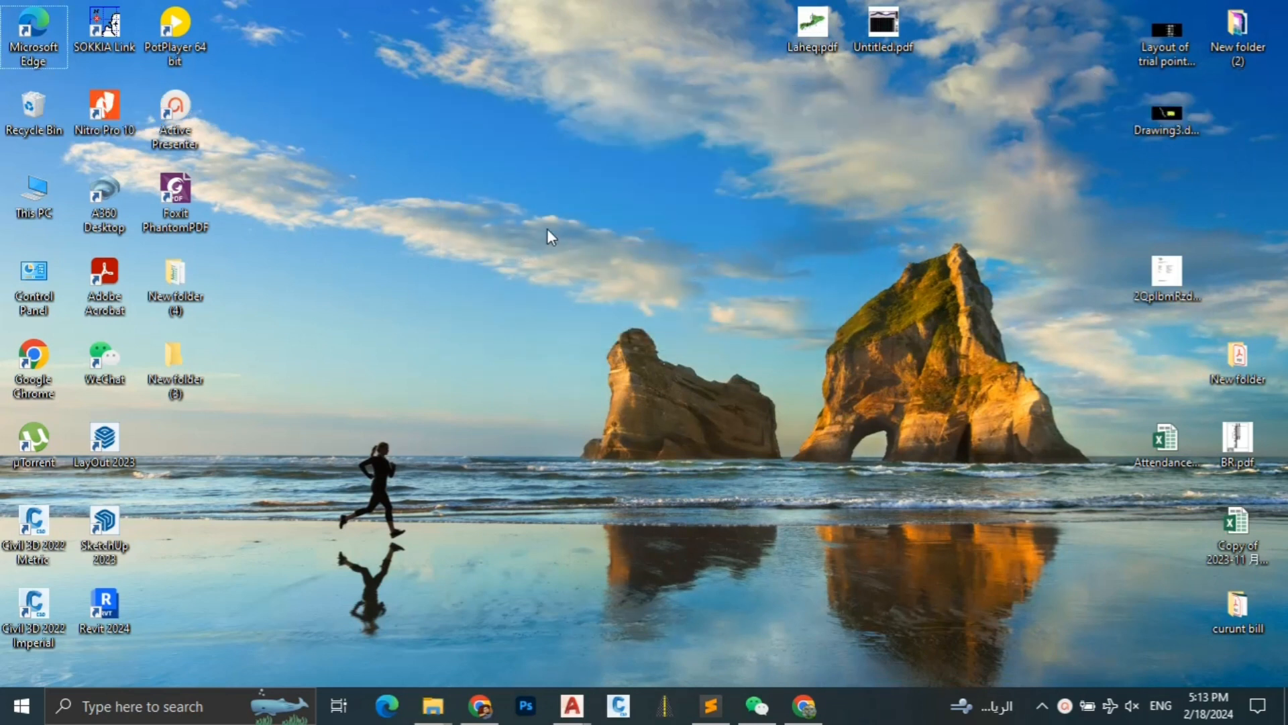
right_click(548, 230)
click(613, 285)
Step: Switch to Drawing5.dwg in Civil 3D and dismiss the notification about the changed data link
mouse_move(571, 713)
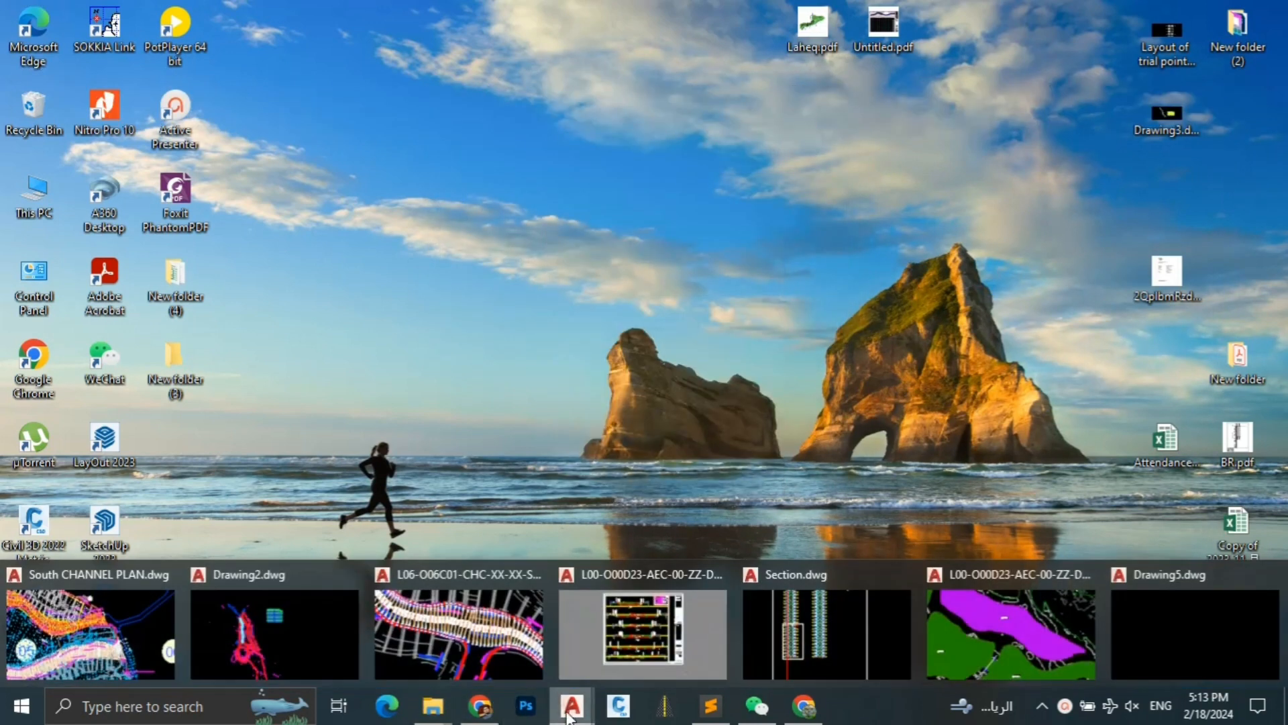
click(1200, 632)
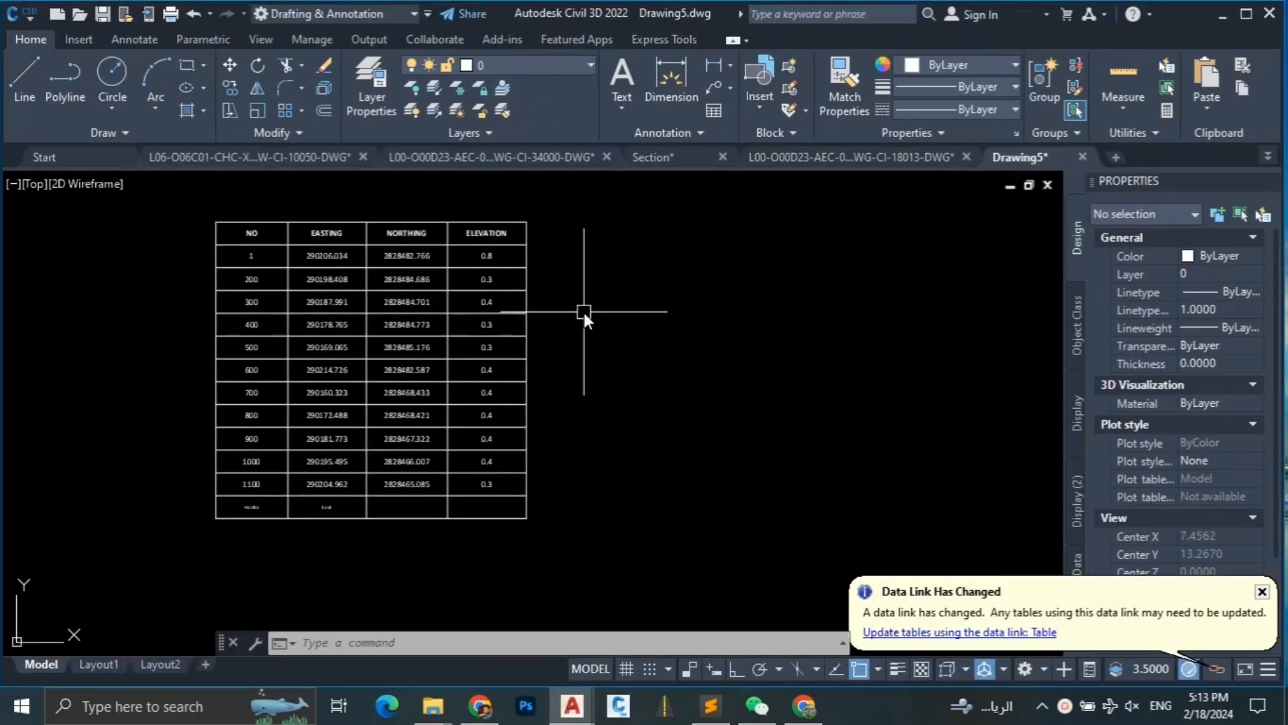
click(1262, 592)
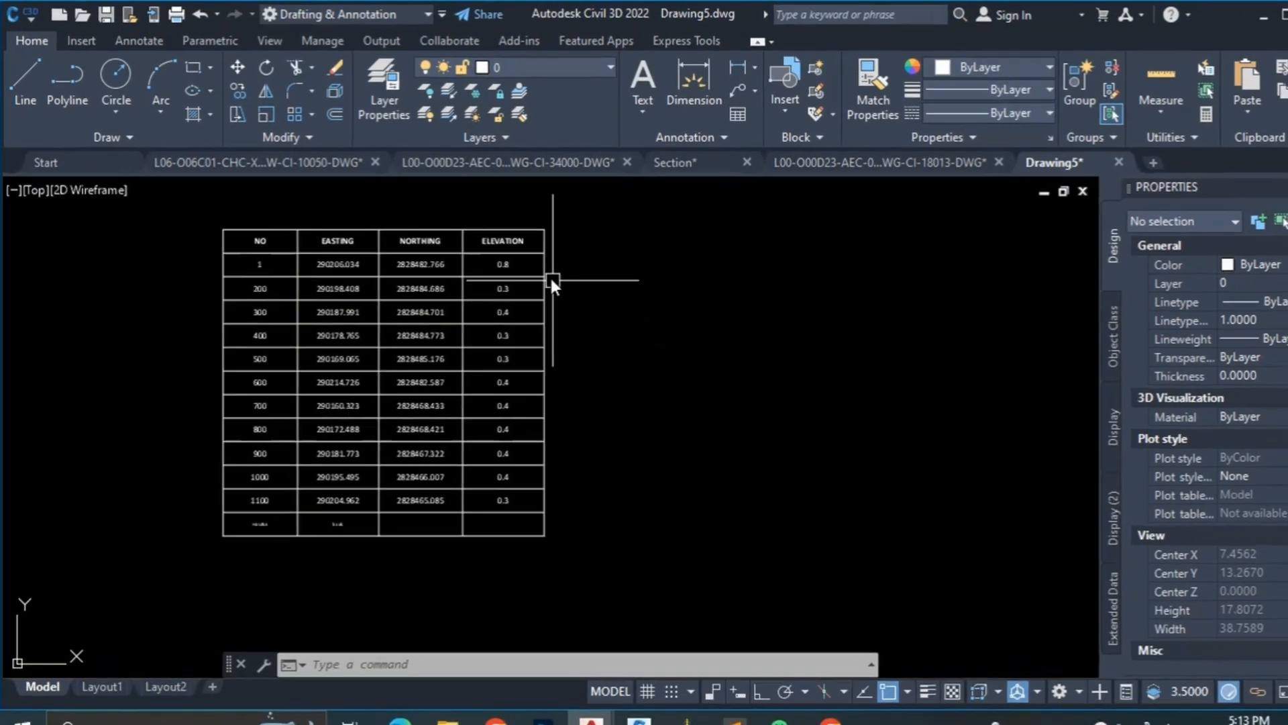
Step: Export the whole coordinate table to the desktop as the comma-delimited file Table1.csv
click(530, 266)
click(607, 308)
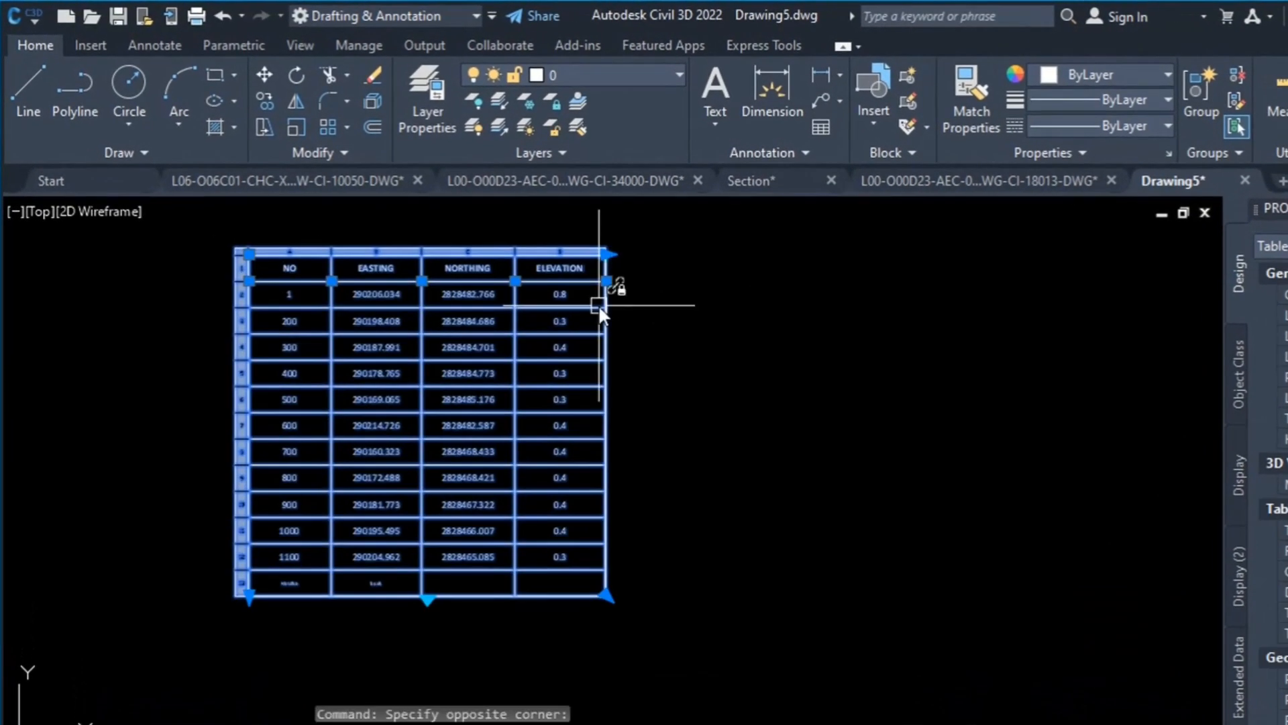
right_click(601, 279)
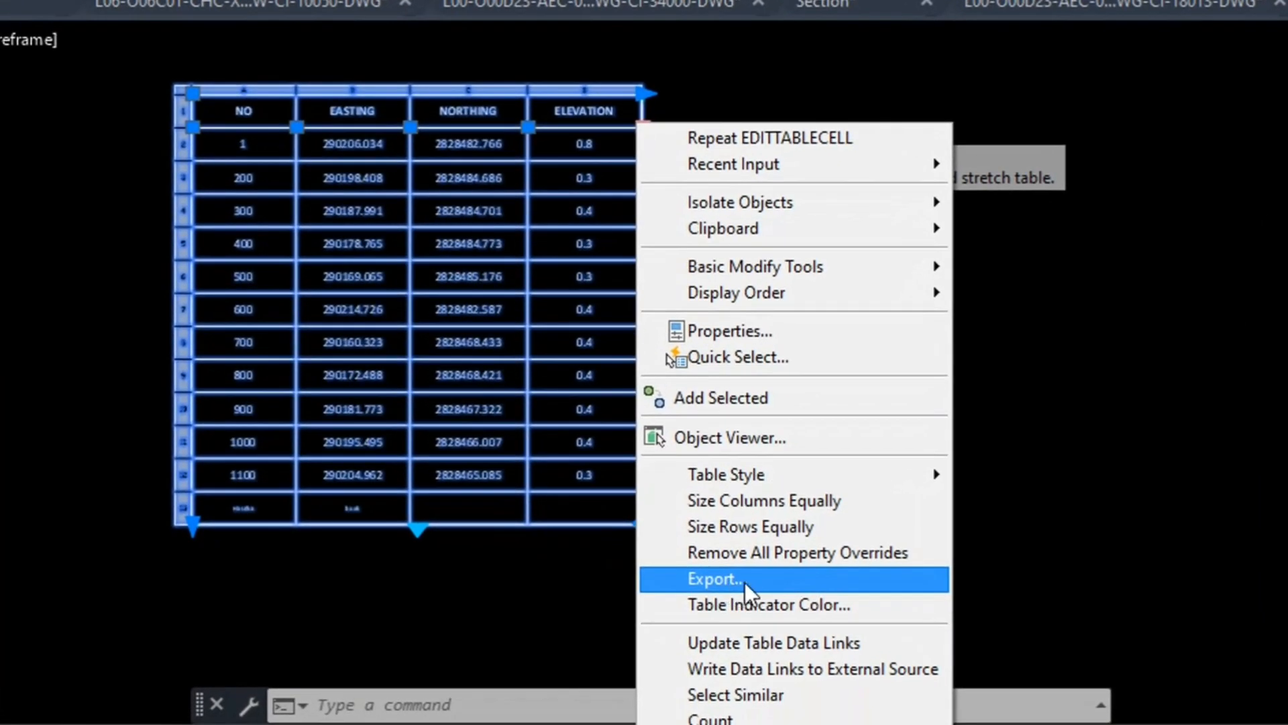
click(744, 579)
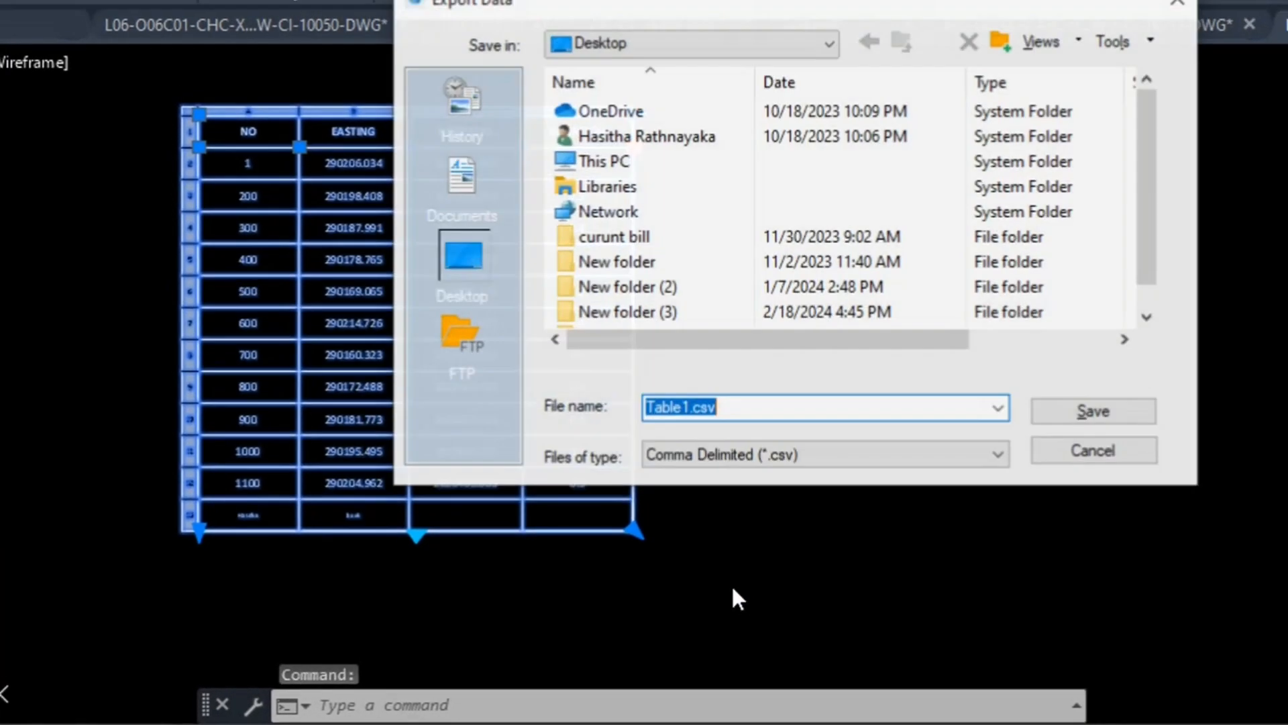
scroll(988, 302, down, 1)
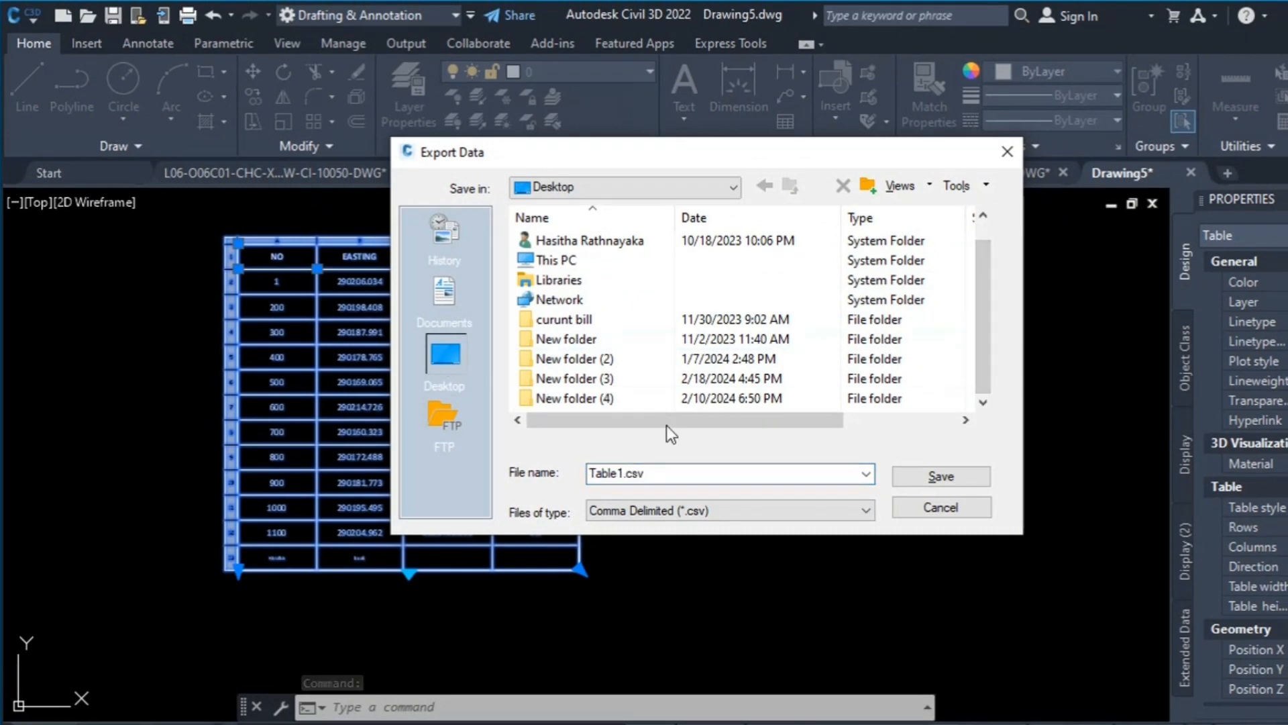
click(927, 478)
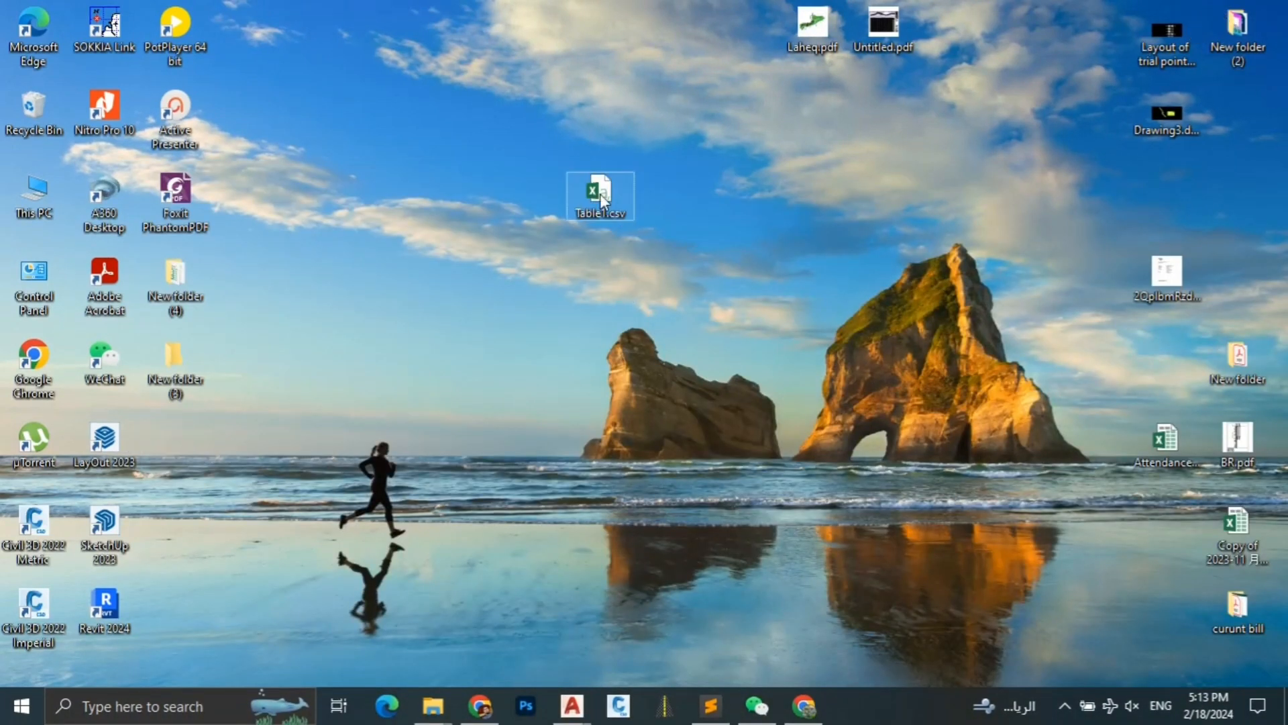
Step: Open the exported Table1.csv from the desktop in a maximized Excel window and widen column D to fit its ELEVATION heading
double_click(600, 193)
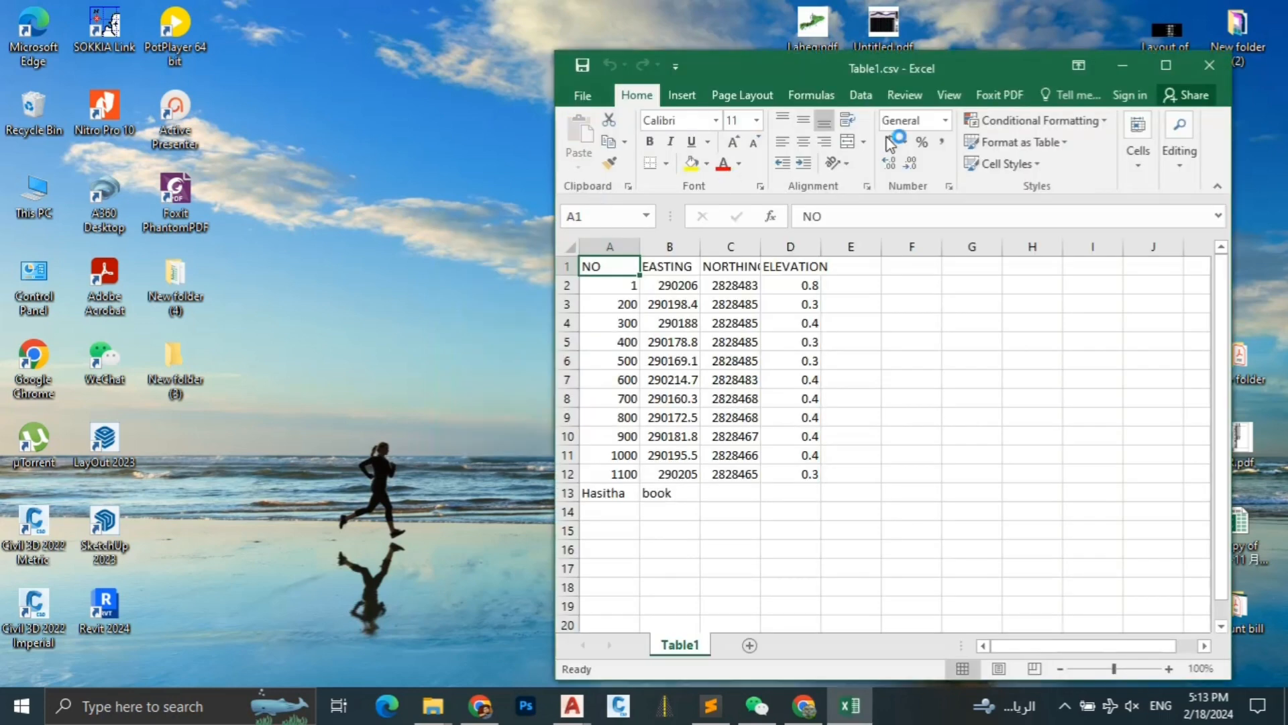
click(1170, 64)
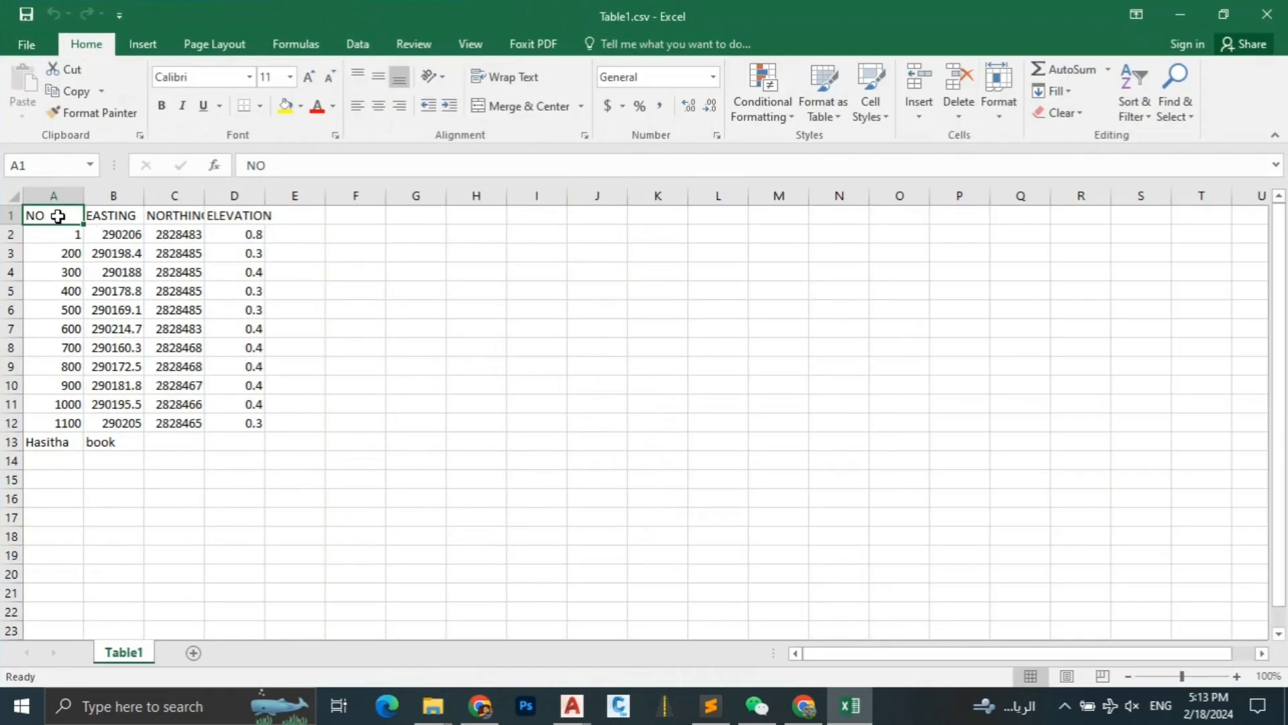
drag(58, 216, 244, 423)
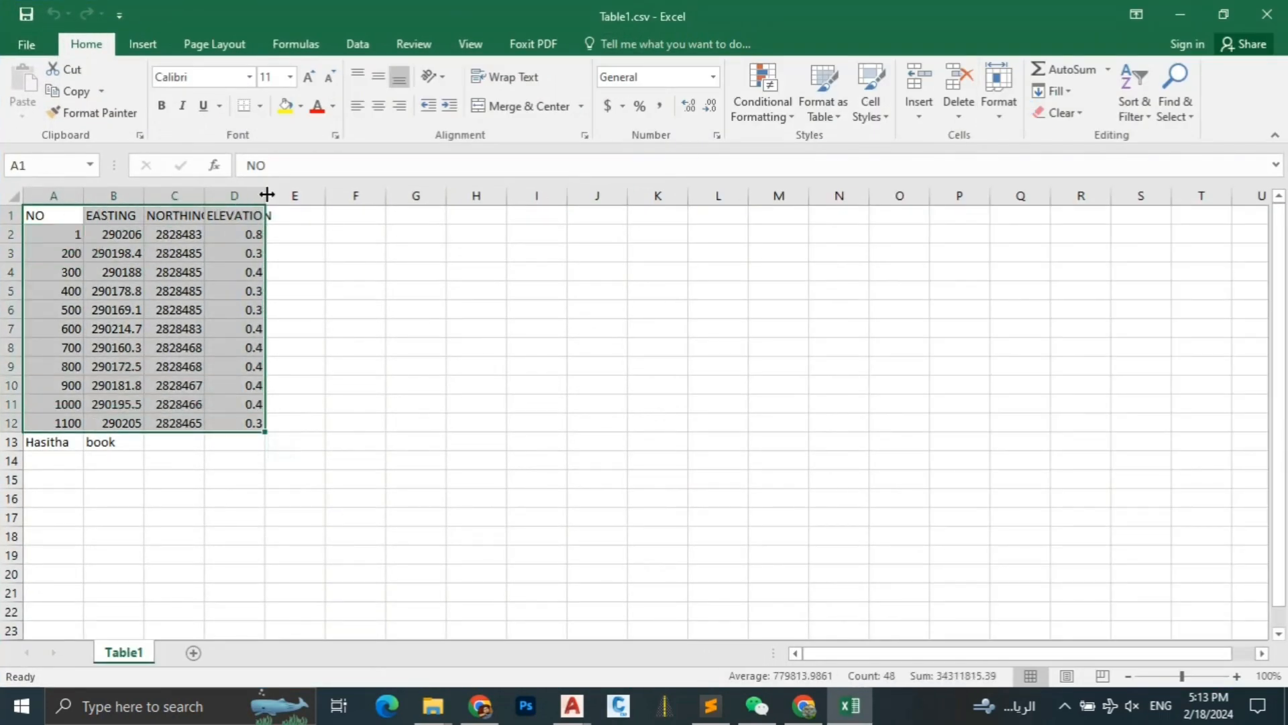
drag(267, 195, 299, 194)
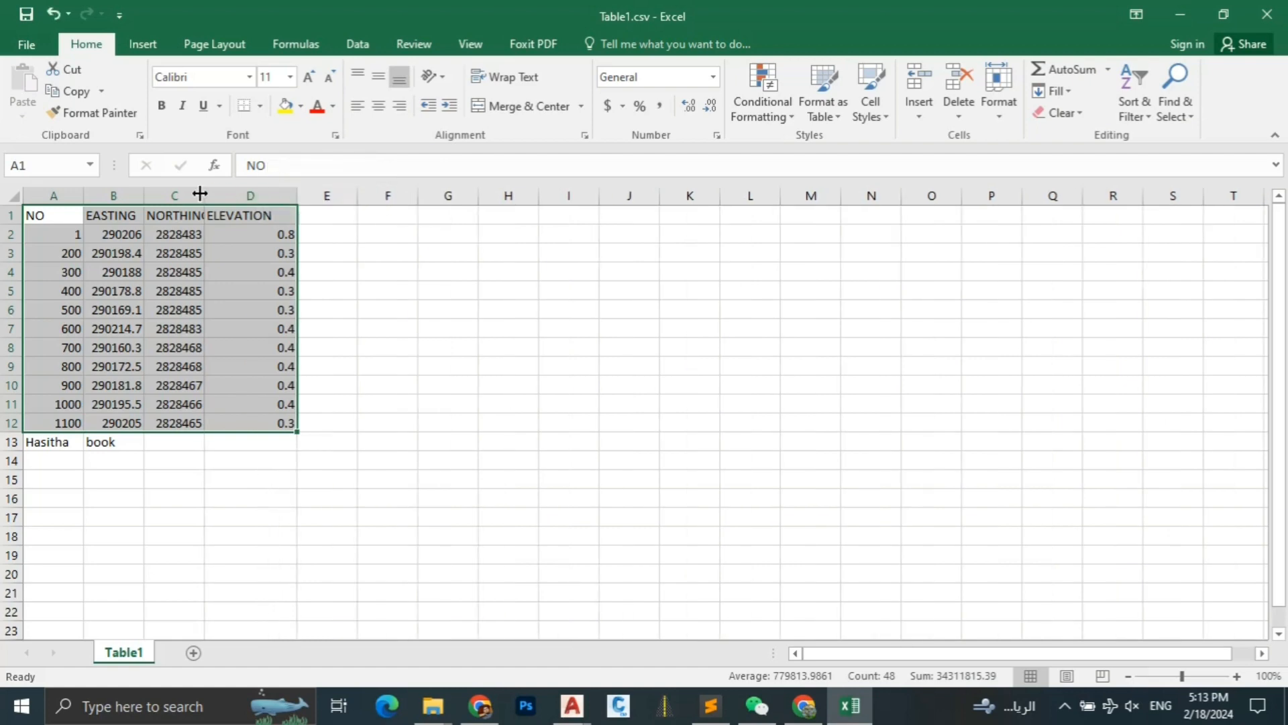